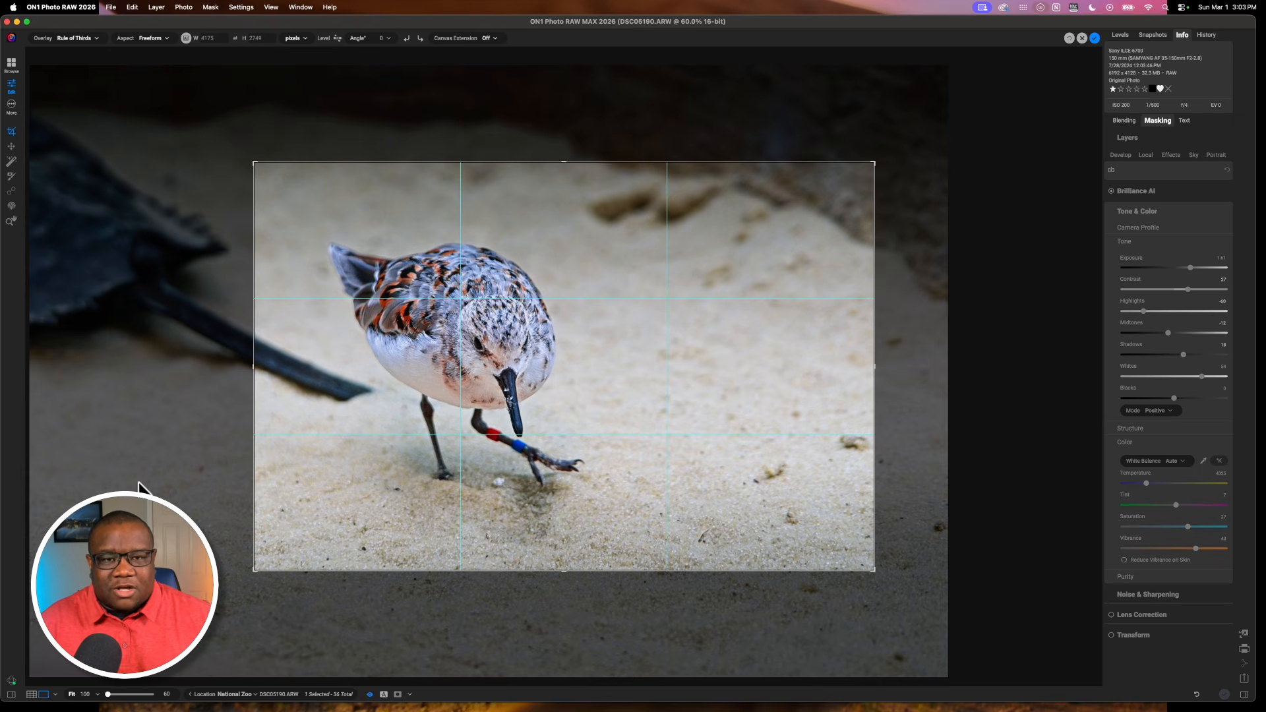
# Step: Apply the crop around the shorebird and open the cropped photo in Resize AI
pyautogui.press('Return')
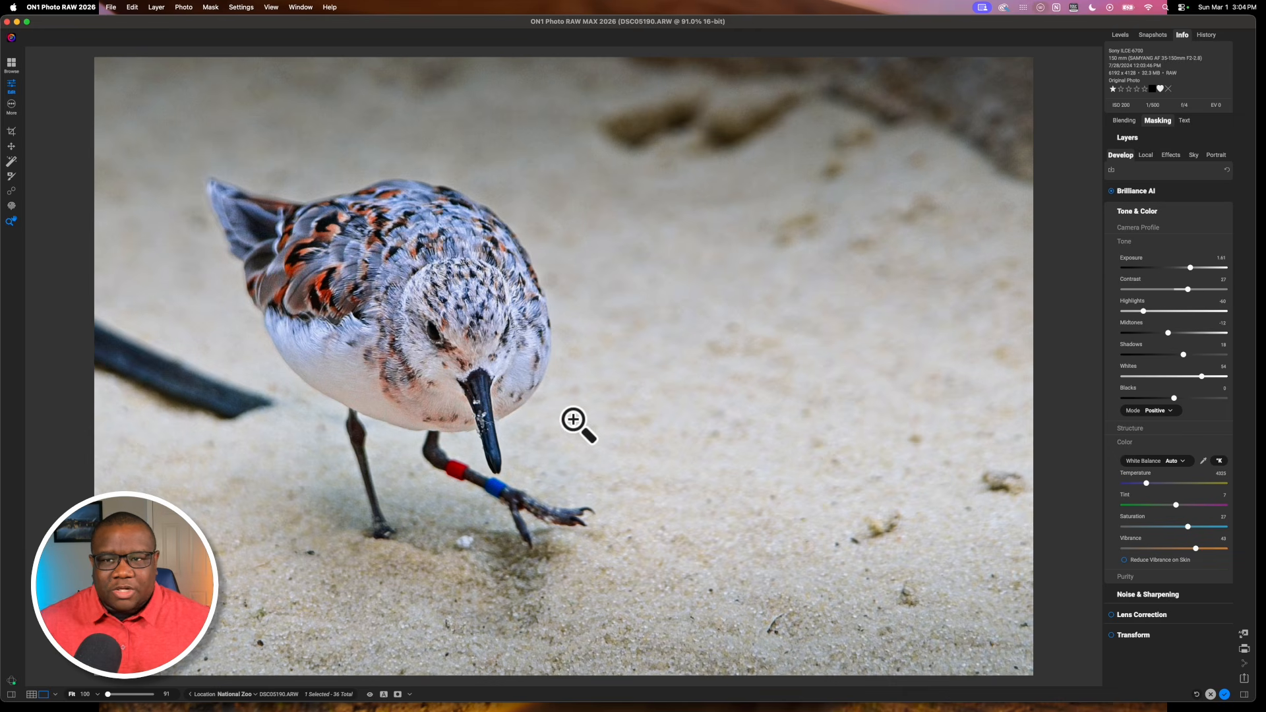
pyautogui.click(300, 6)
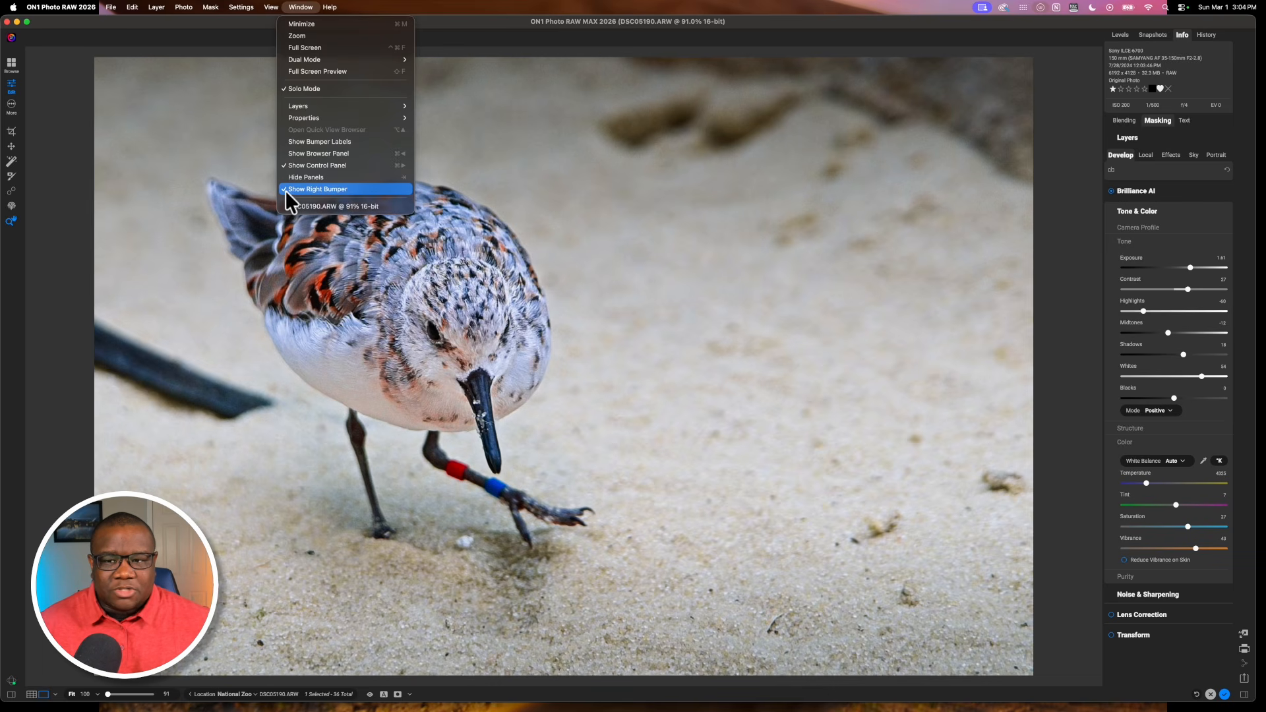
pyautogui.click(1189, 636)
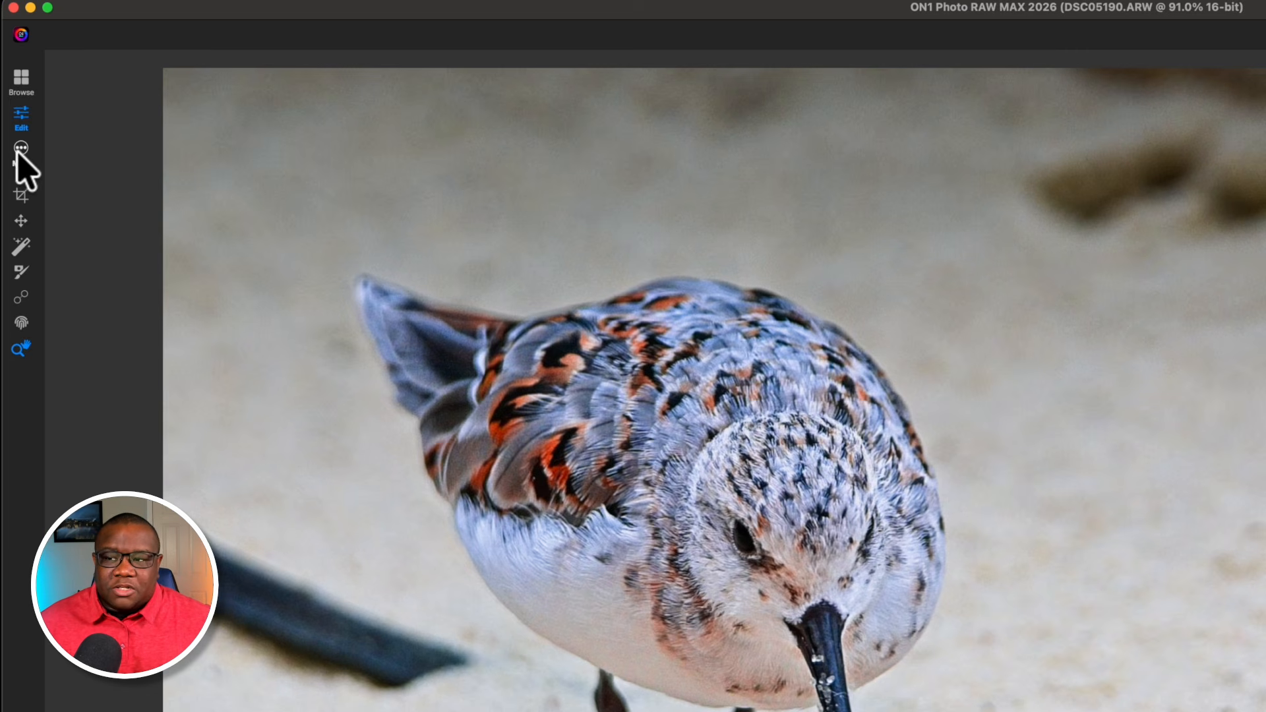
pyautogui.click(20, 150)
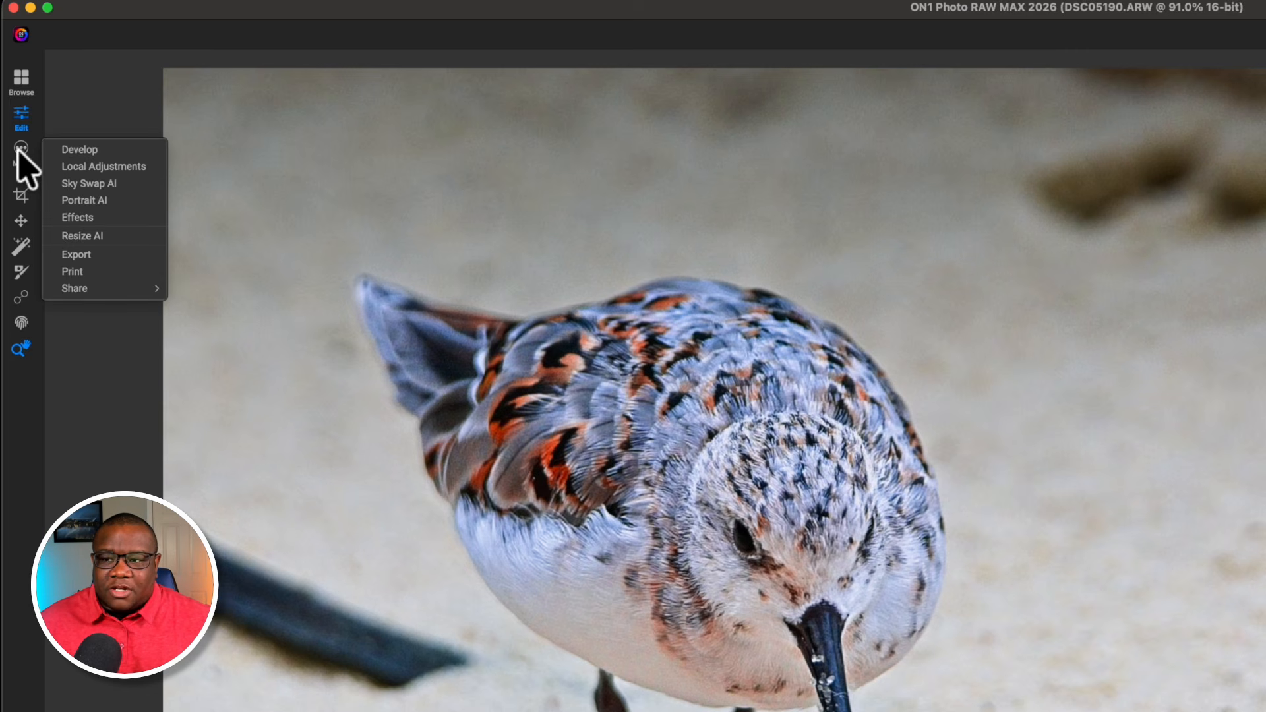
pyautogui.click(103, 236)
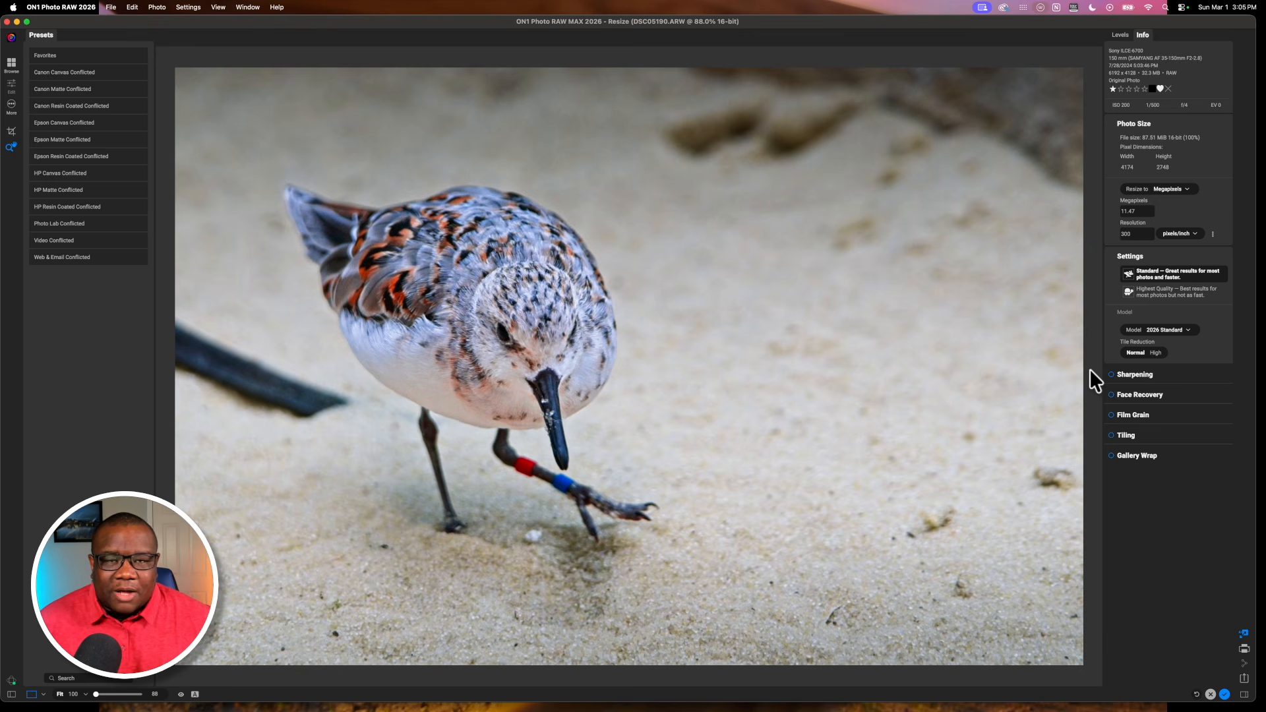
# Step: Collapse the Settings section and keep only the Photo Size options expanded
pyautogui.click(1112, 257)
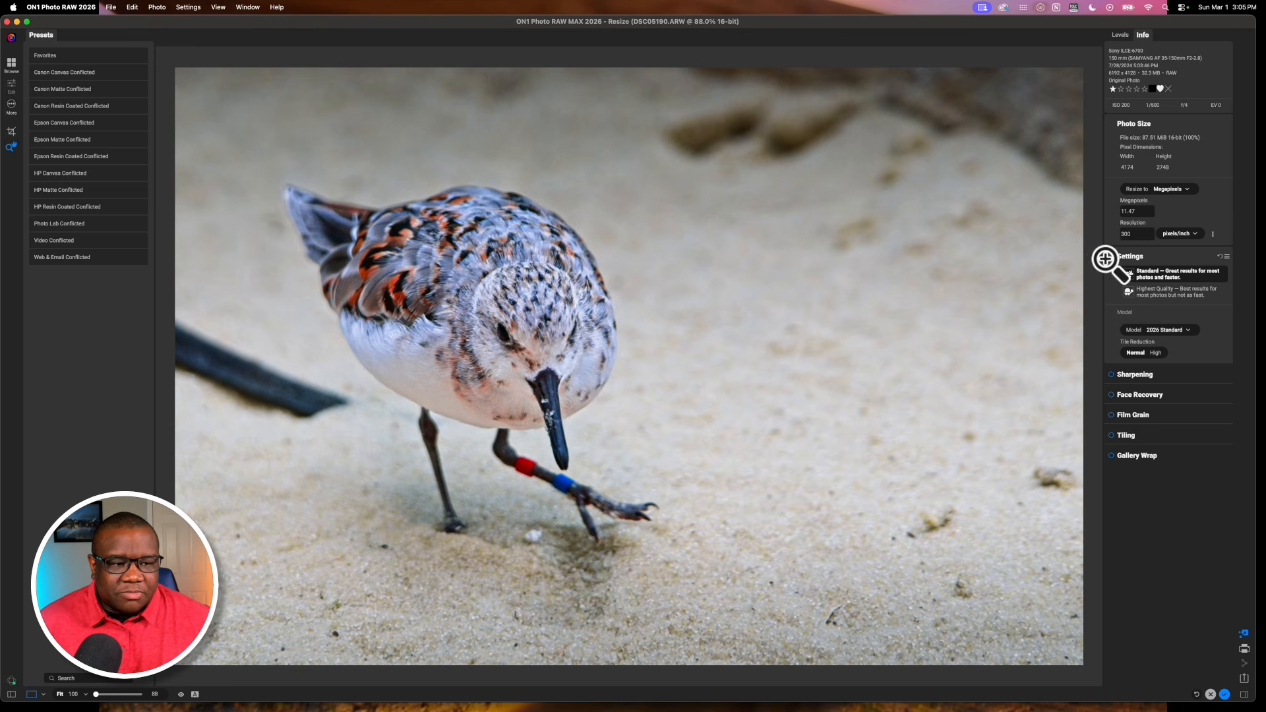
pyautogui.click(1142, 124)
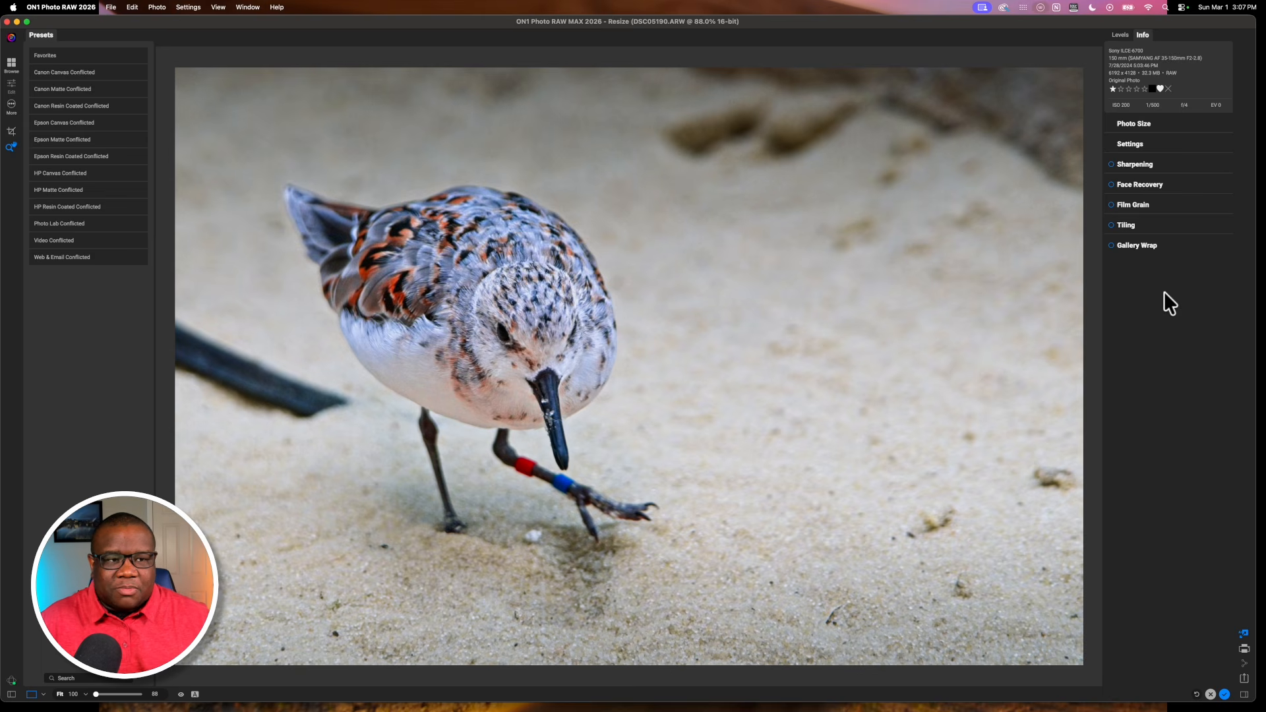
pyautogui.click(1156, 124)
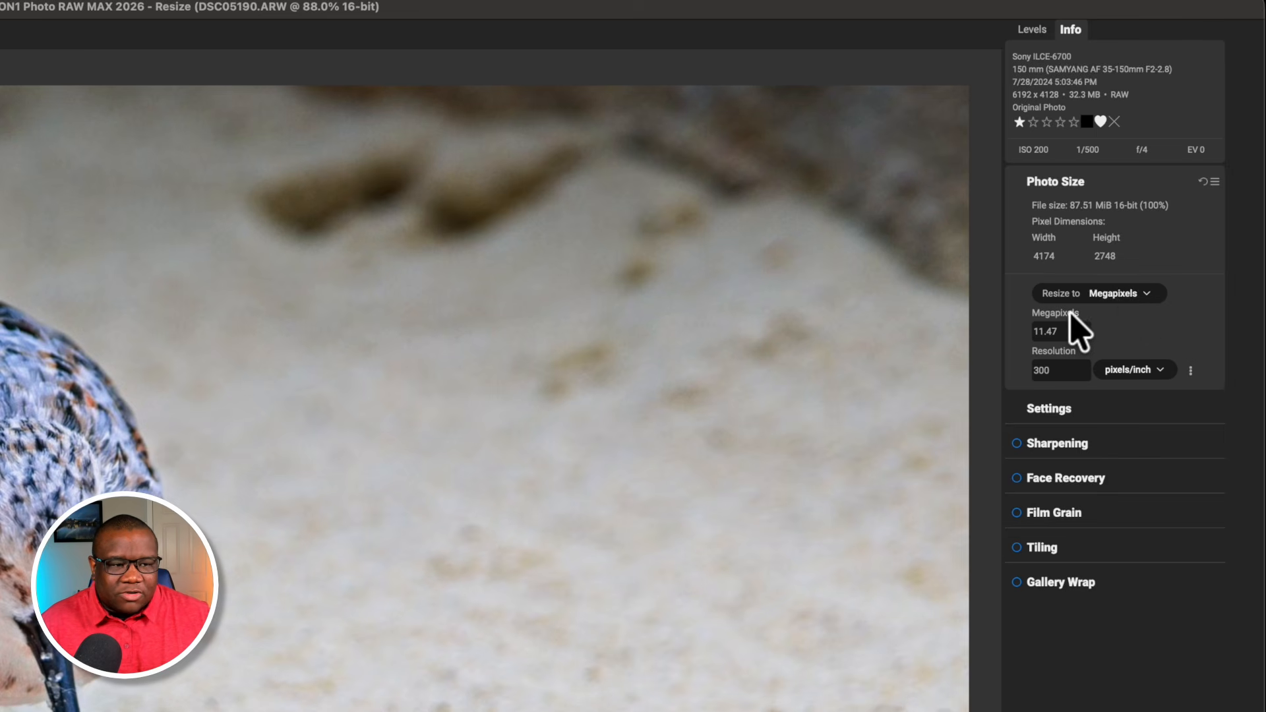
# Step: Try the Dimensions, Height and Width resize methods, and return the method to Megapixels
pyautogui.click(1145, 294)
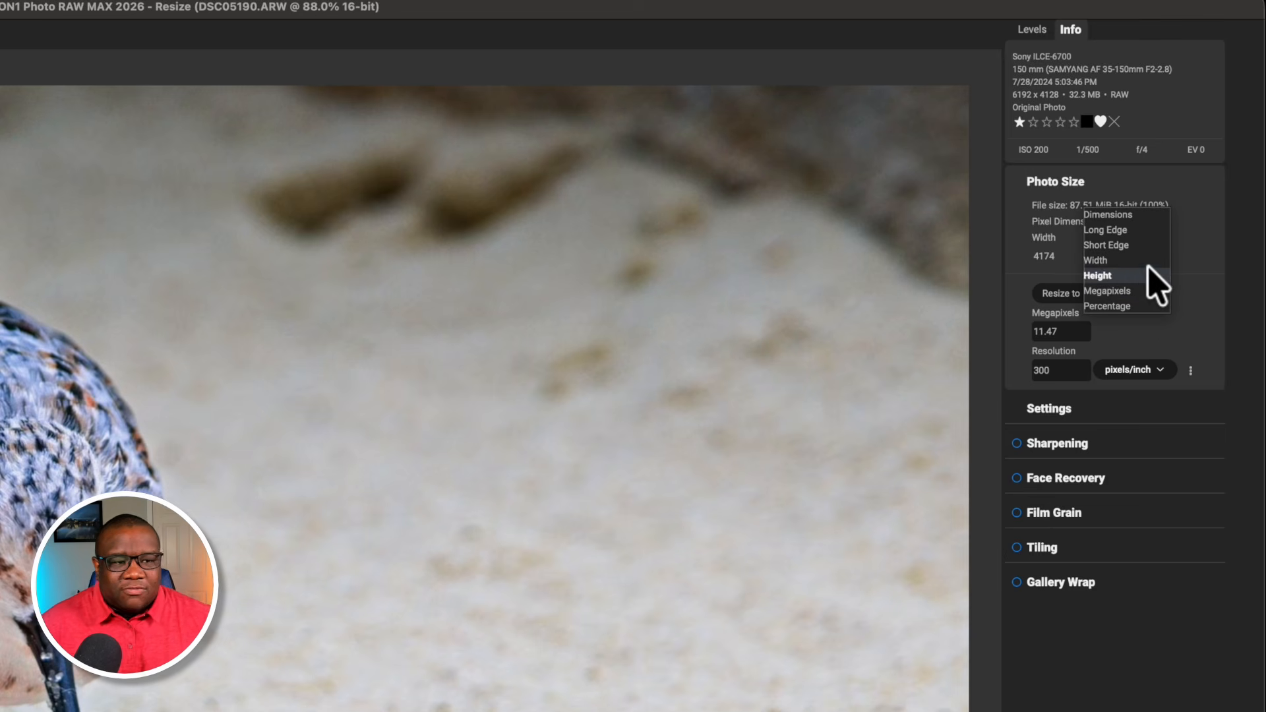
pyautogui.click(1147, 216)
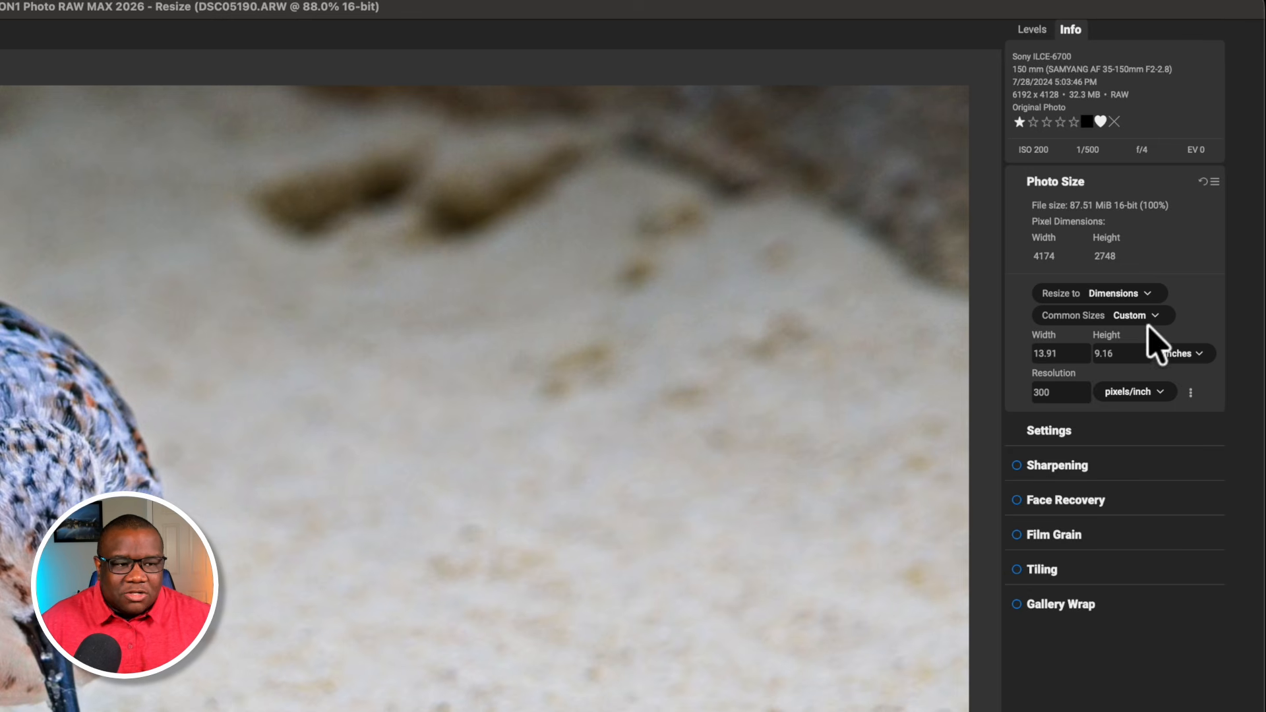
pyautogui.click(1151, 293)
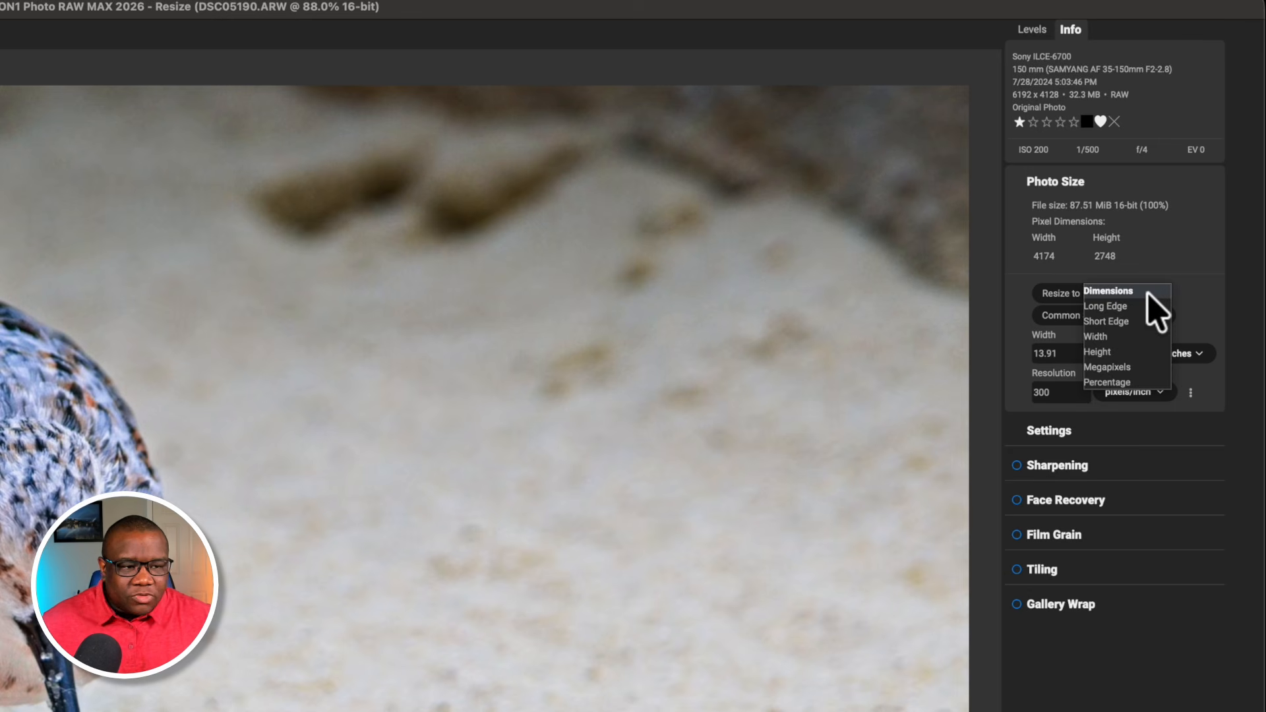
pyautogui.click(1131, 346)
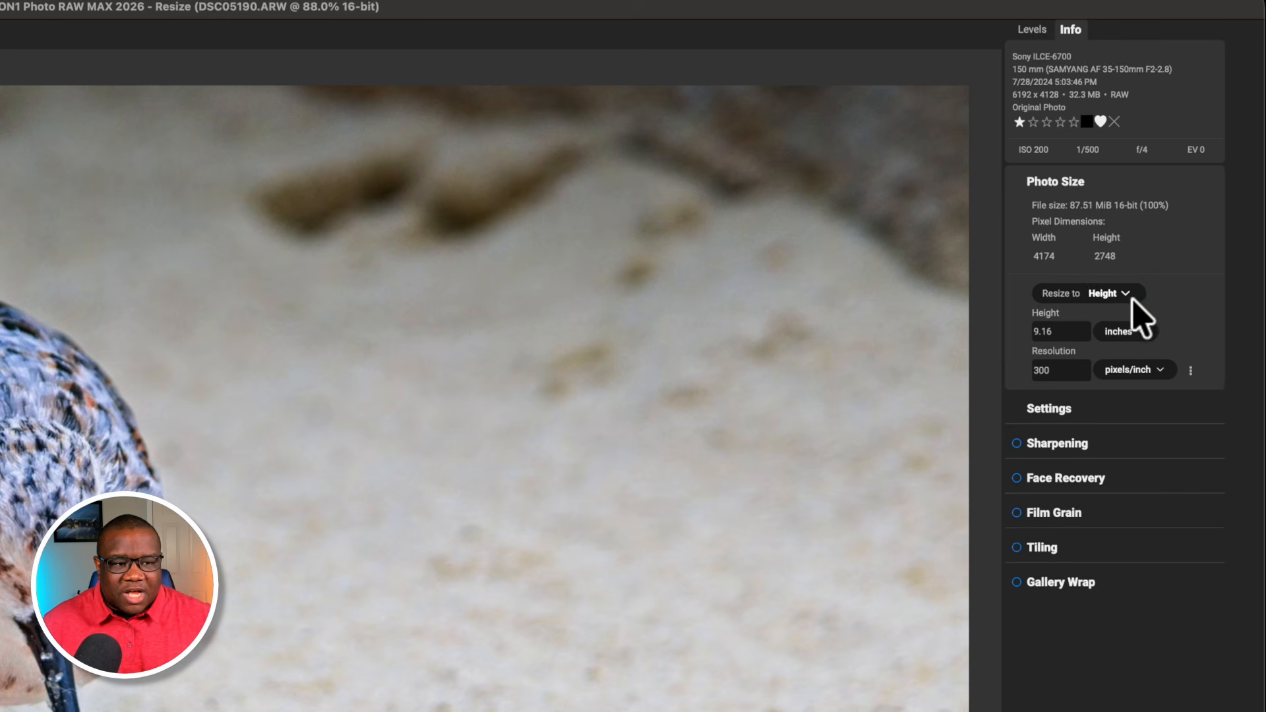
pyautogui.click(1131, 294)
pyautogui.click(1125, 276)
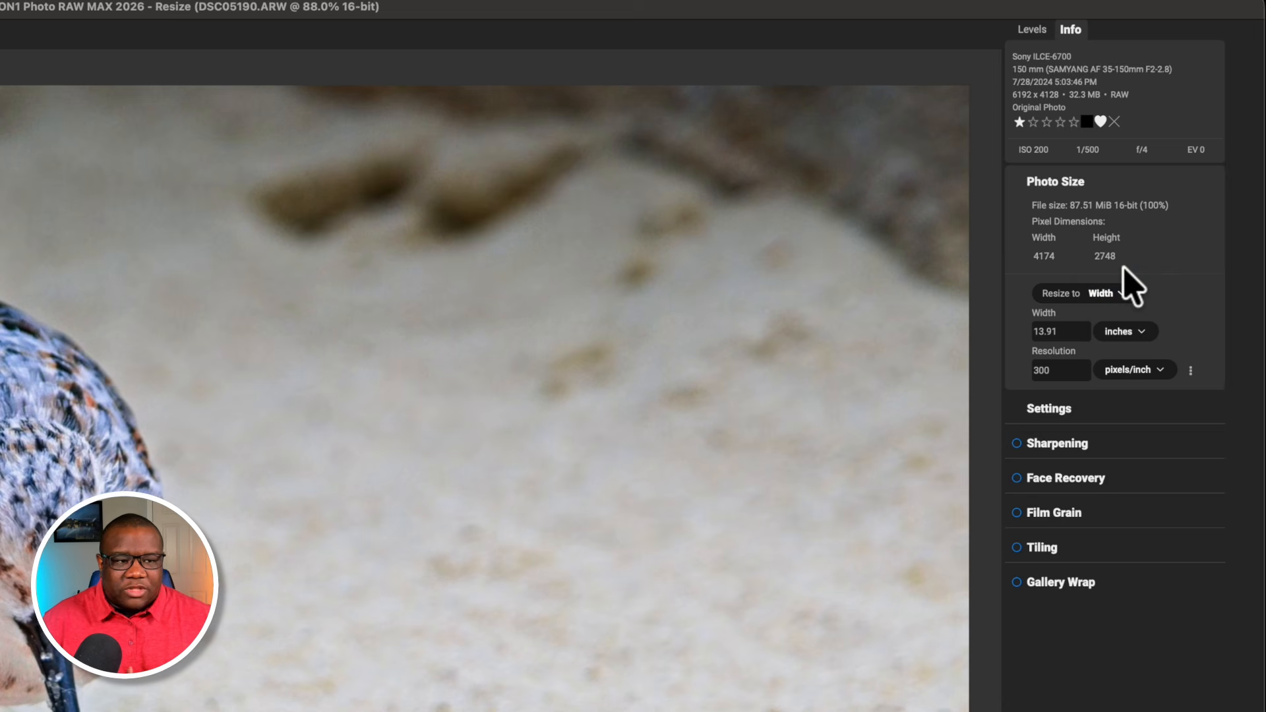
pyautogui.click(1124, 293)
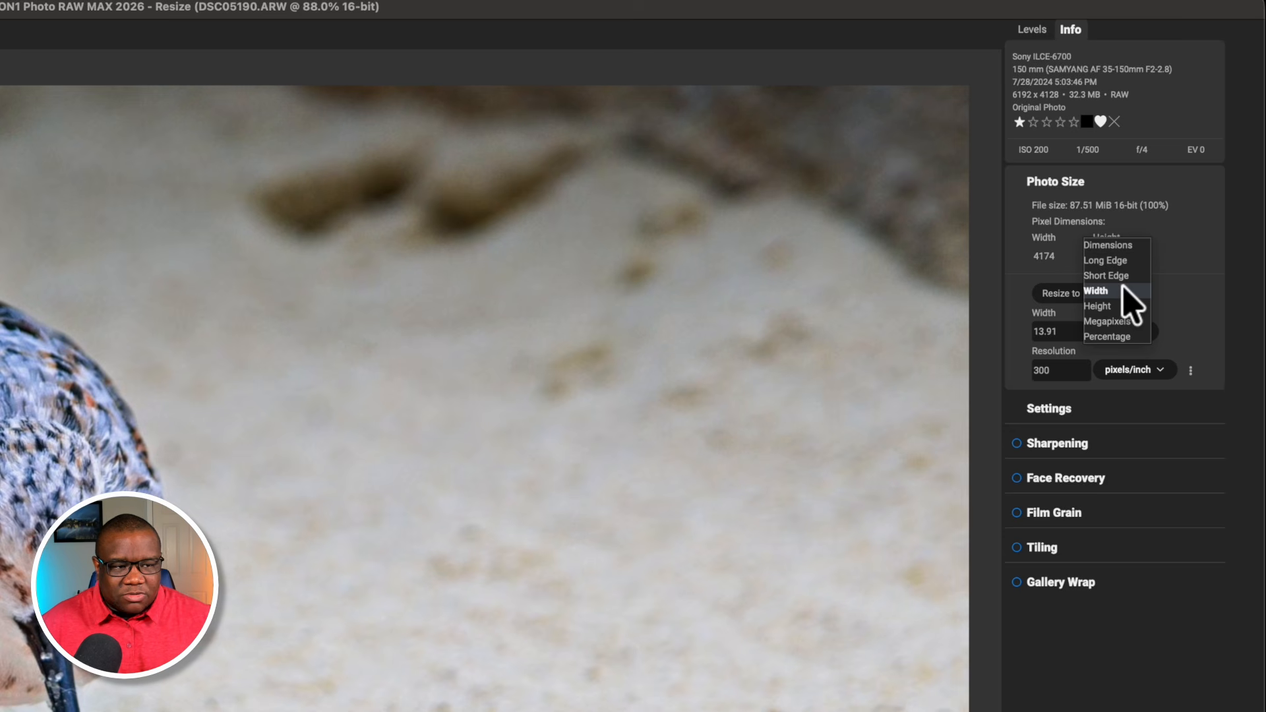
pyautogui.click(1121, 320)
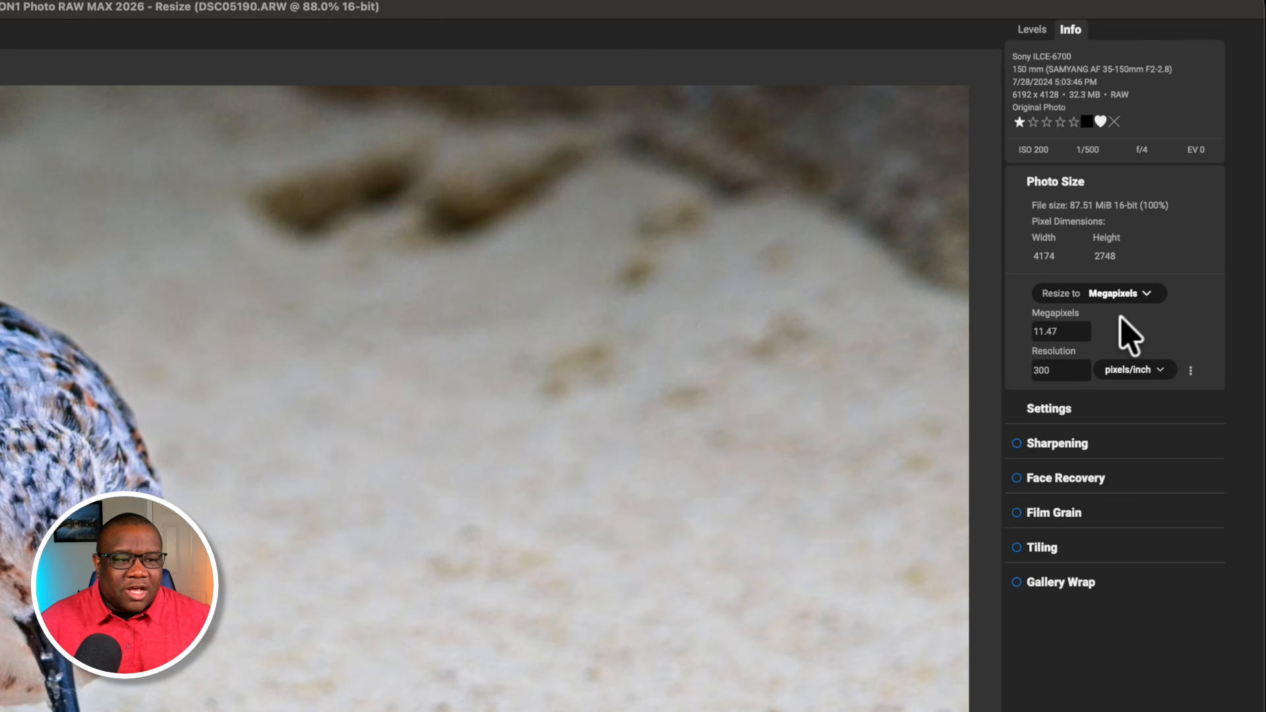
# Step: Set the photo's target size to 26 megapixels
pyautogui.click(1071, 333)
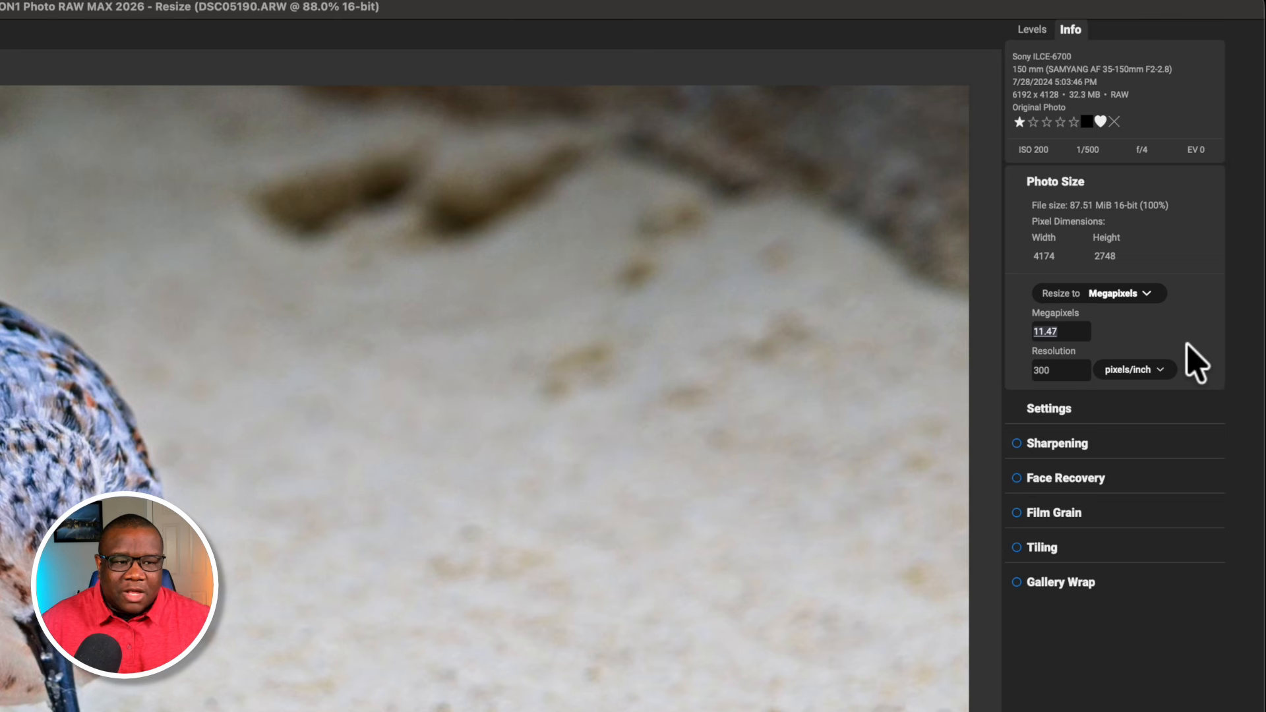
pyautogui.write('26')
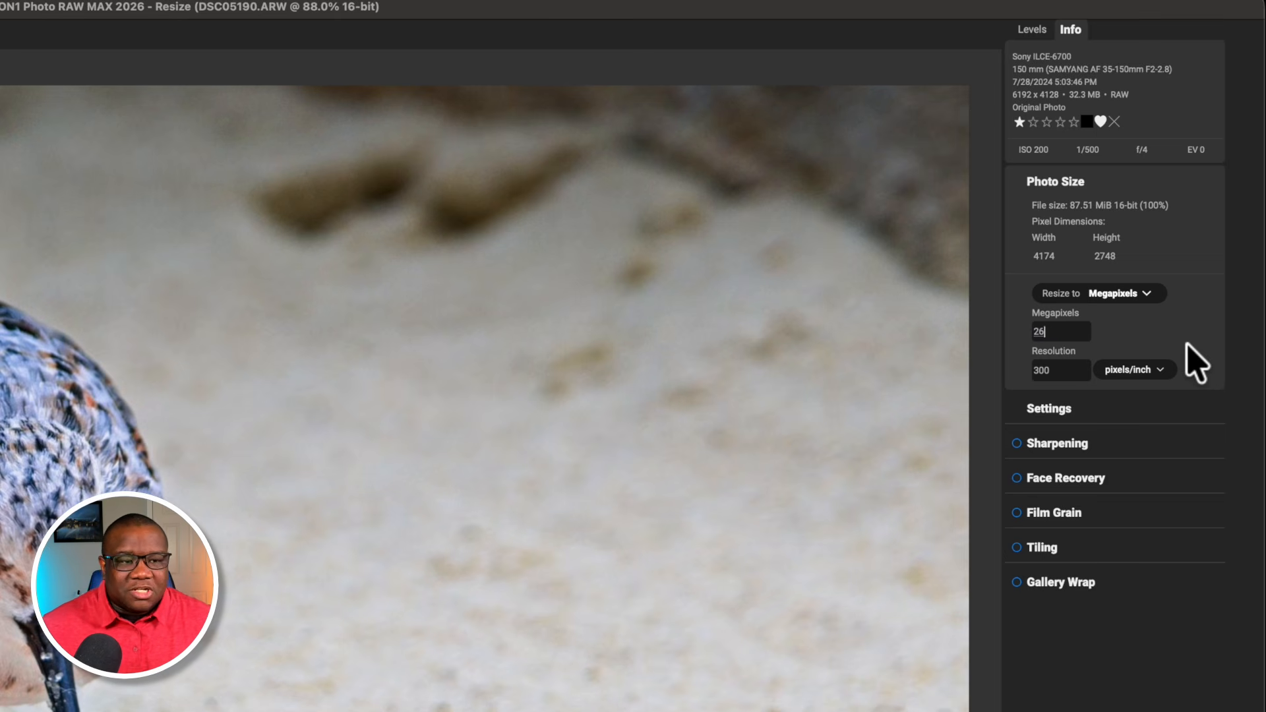
pyautogui.press('Tab')
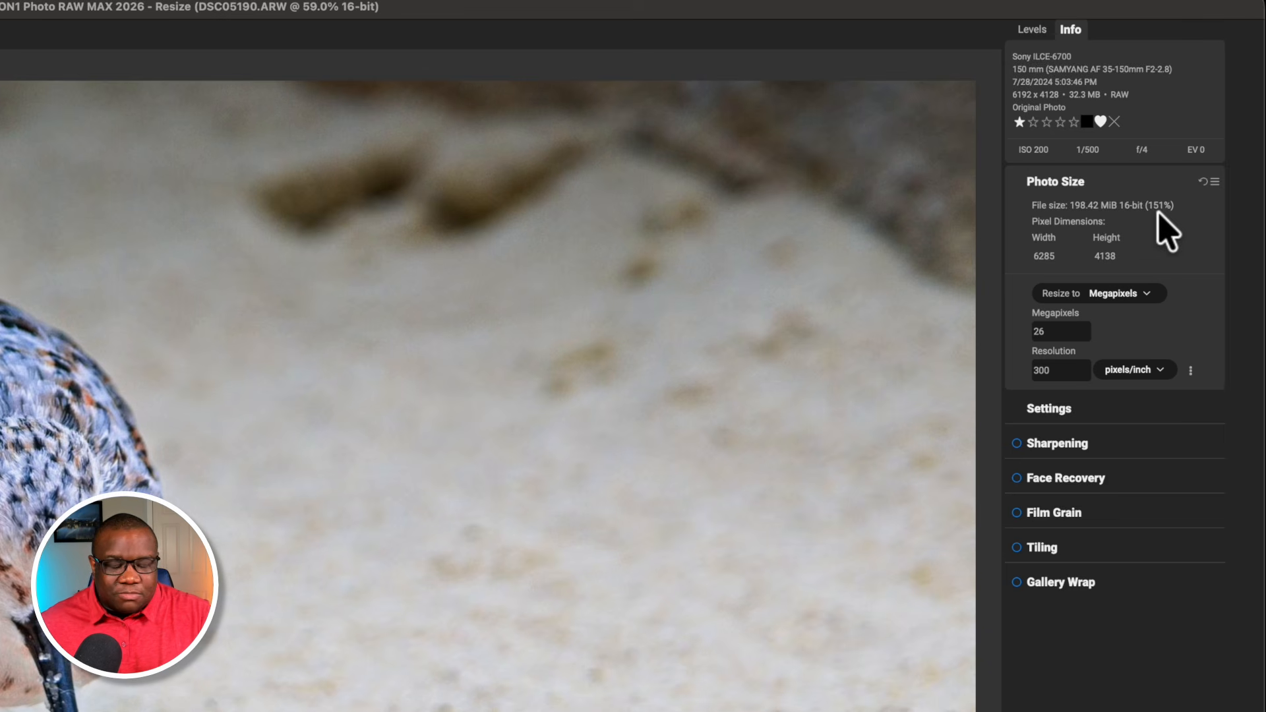
# Step: Reduce the target size to 11 megapixels and refine it to 11.37
pyautogui.click(1066, 332)
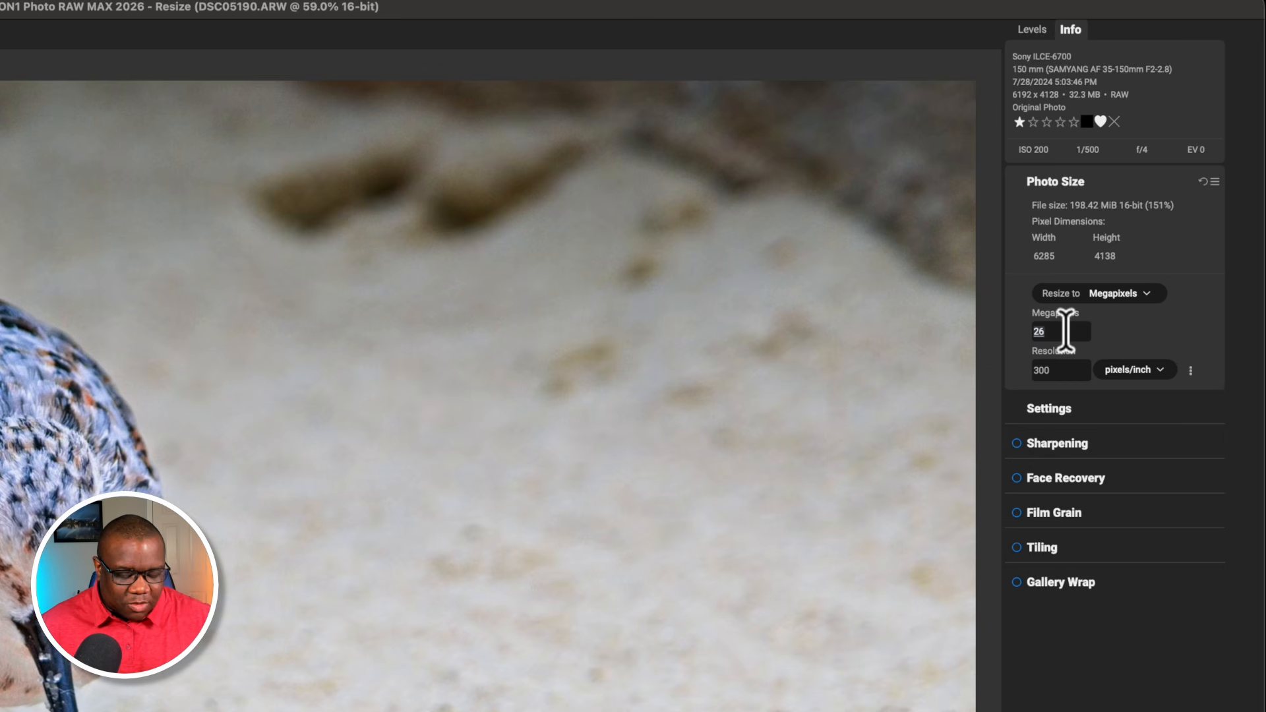
pyautogui.write('11')
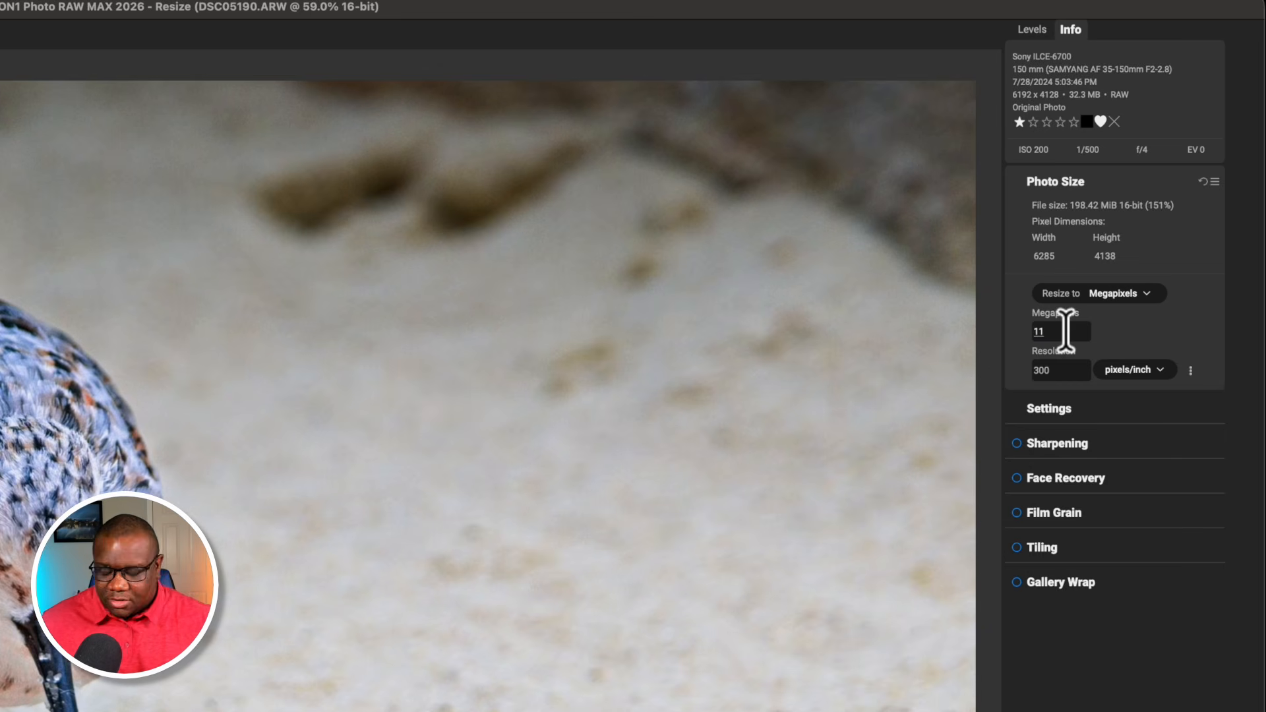
pyautogui.press('Tab')
pyautogui.click(1074, 330)
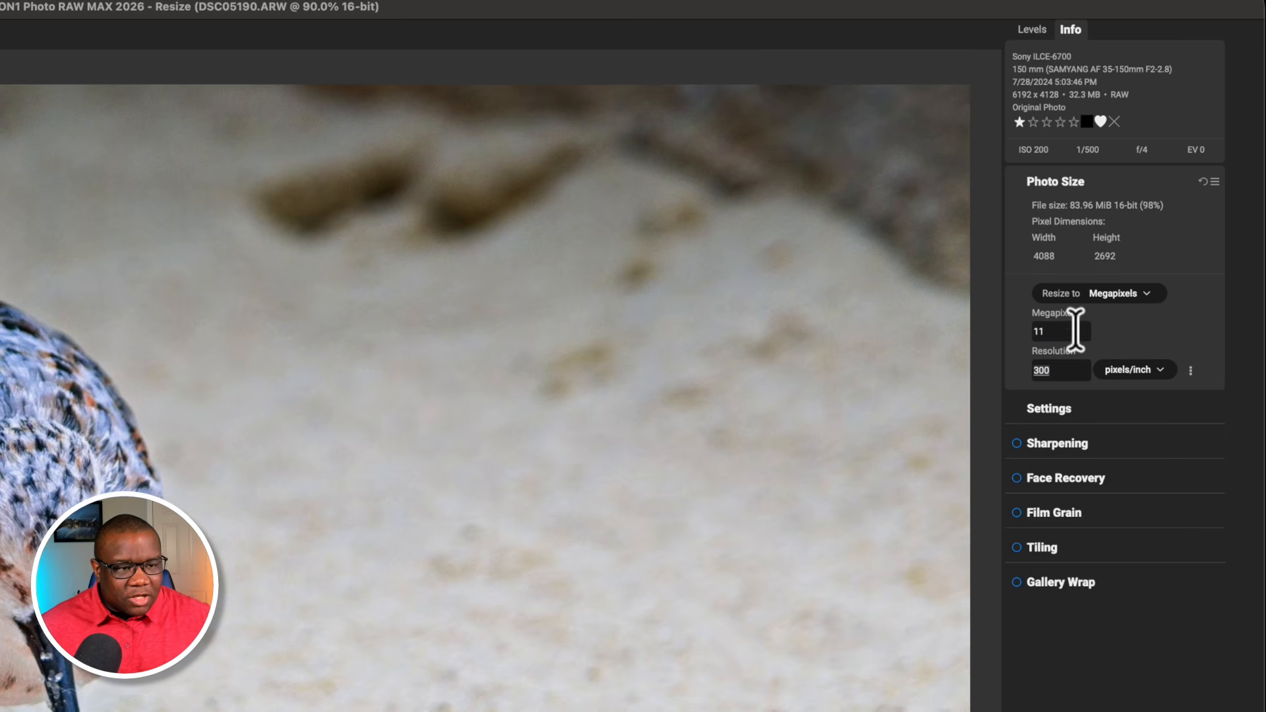
pyautogui.click(1074, 330)
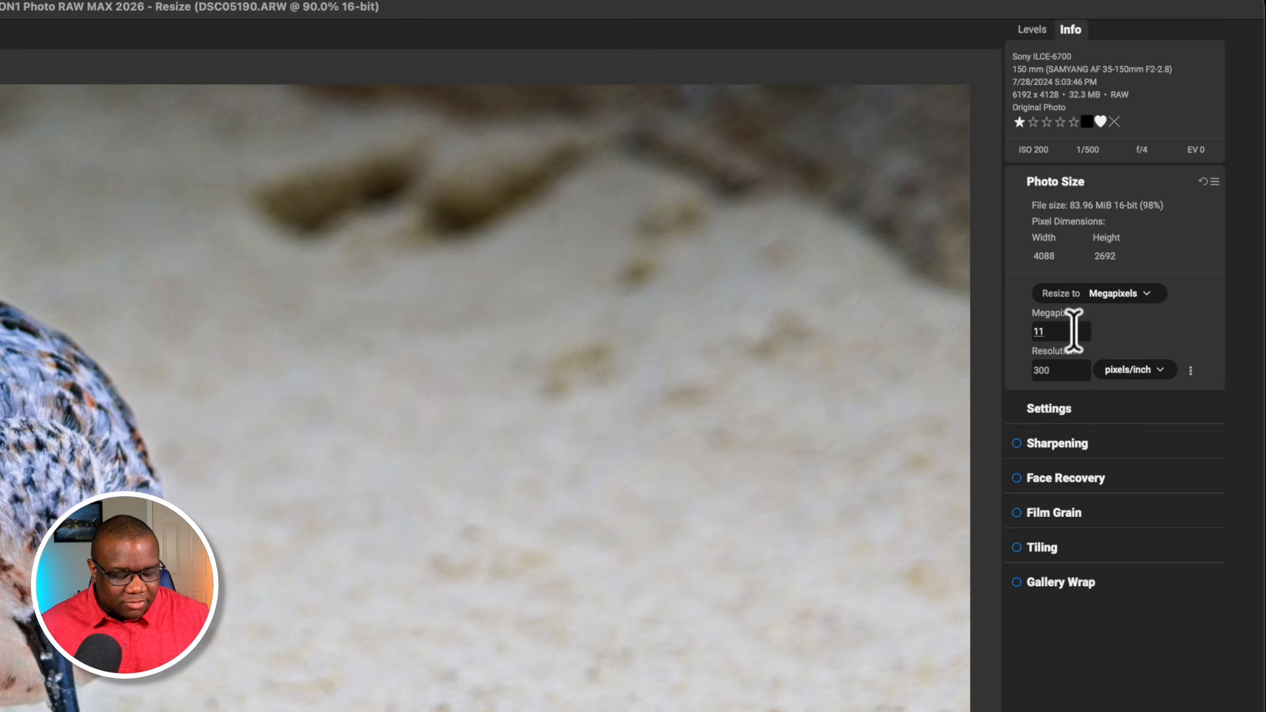
pyautogui.write('.37')
pyautogui.press('Tab')
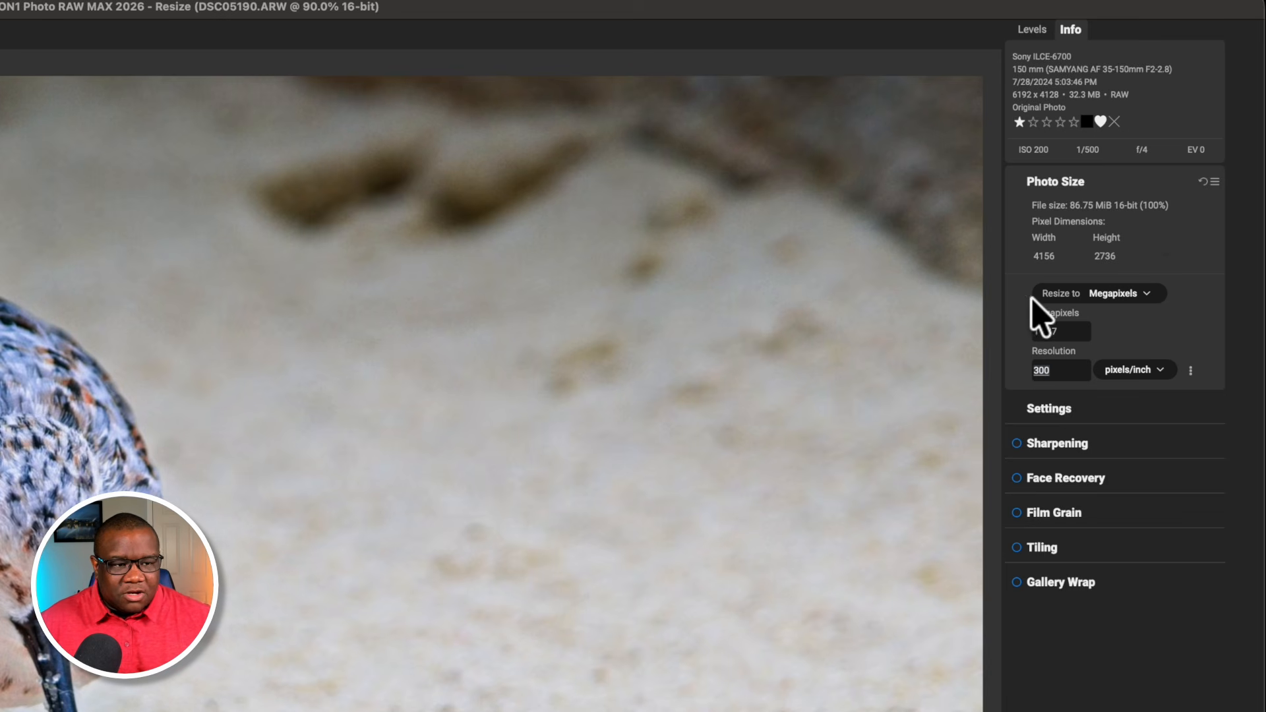
# Step: Enlarge the target size to 26 megapixels again and inspect the bird in the preview
pyautogui.click(1037, 331)
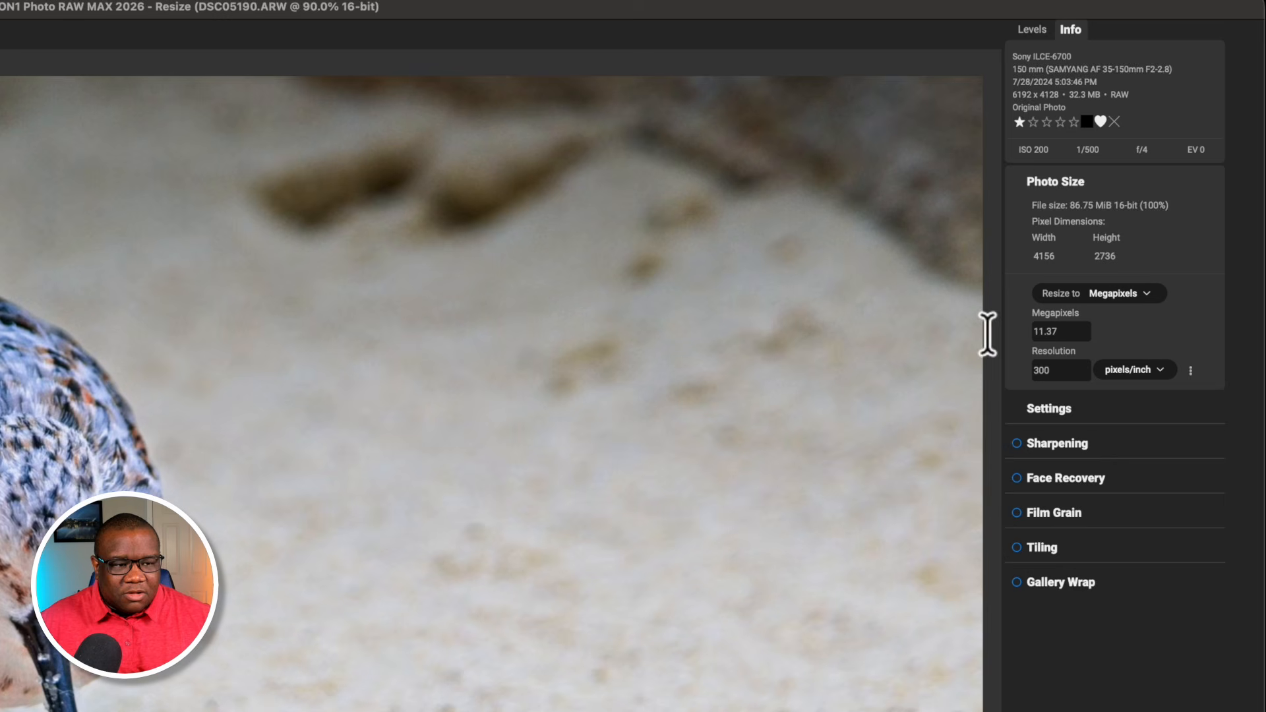
pyautogui.doubleClick(1069, 333)
pyautogui.write('26')
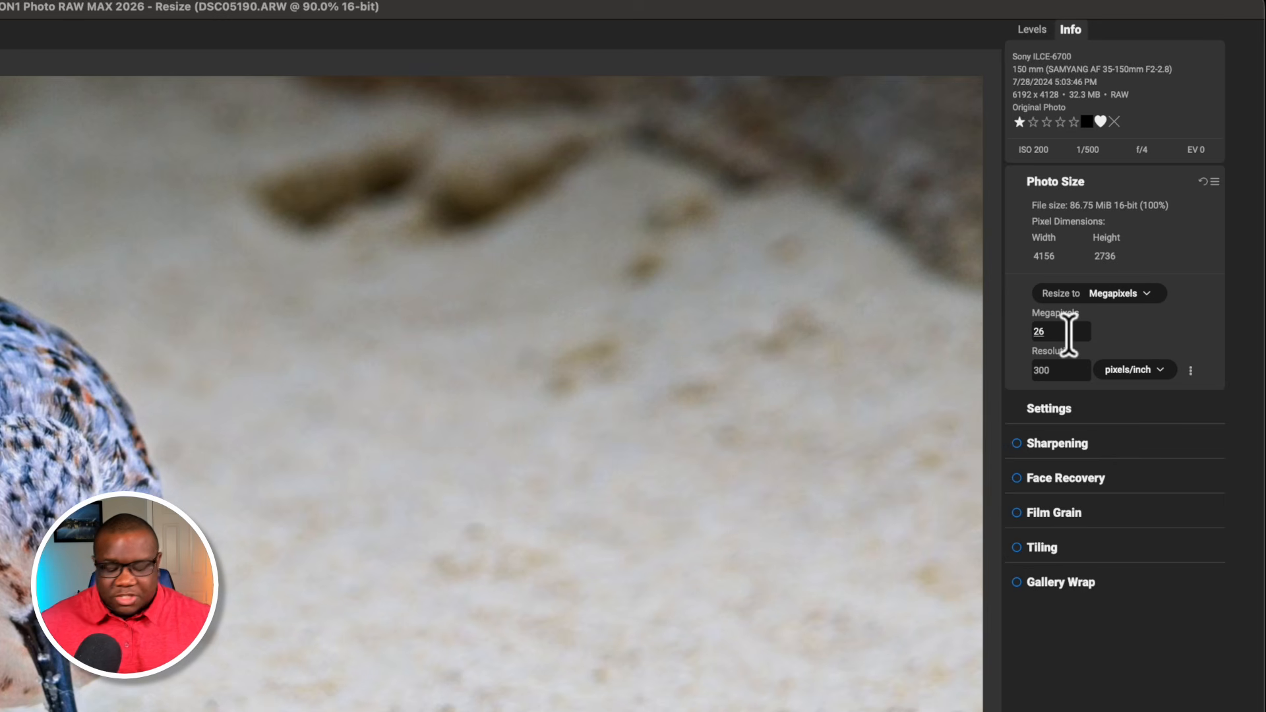
pyautogui.press('Tab')
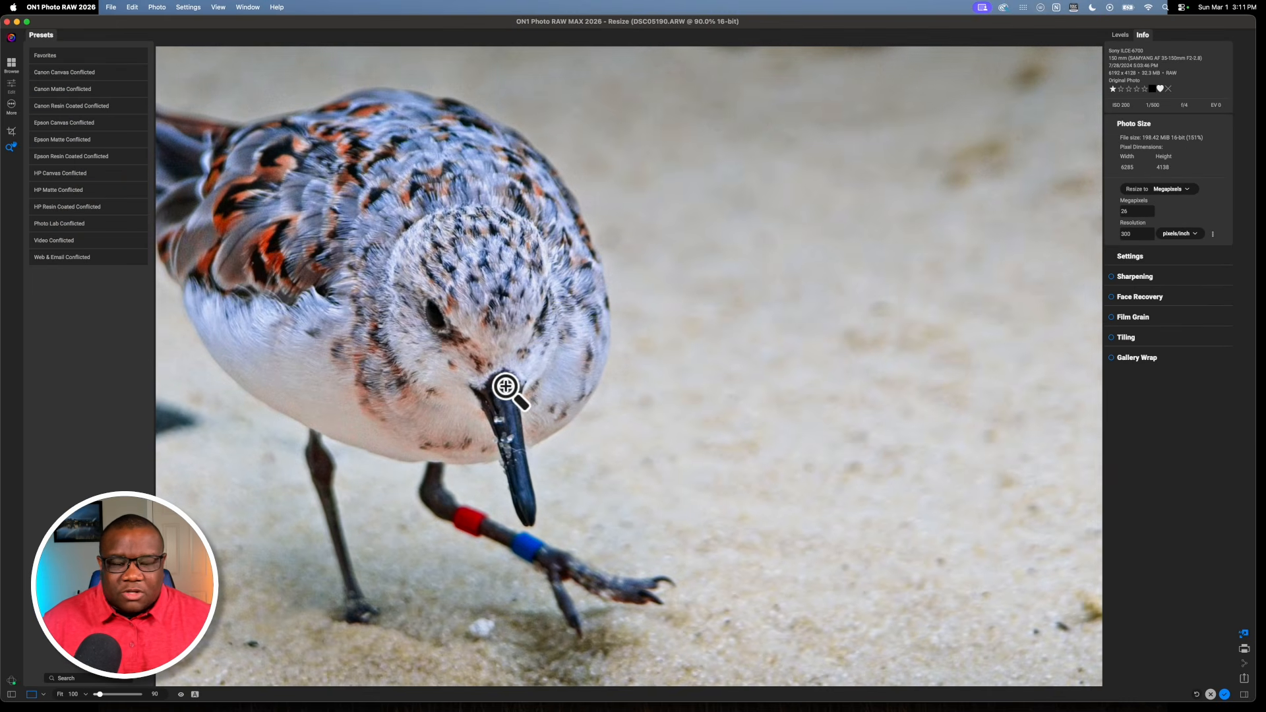
pyautogui.moveTo(431, 259); pyautogui.dragTo(639, 281)
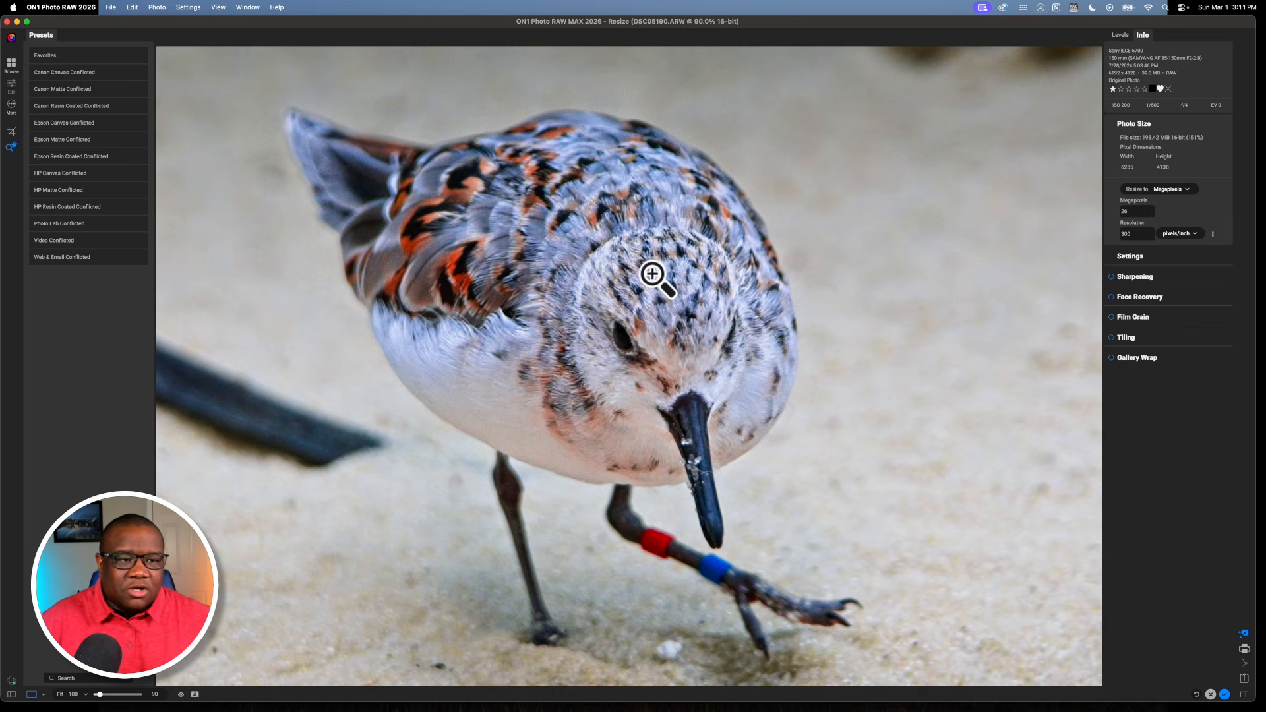
# Step: Set the target size back to 11.37 megapixels and compare the whole photo in the preview
pyautogui.click(1151, 211)
pyautogui.write('11')
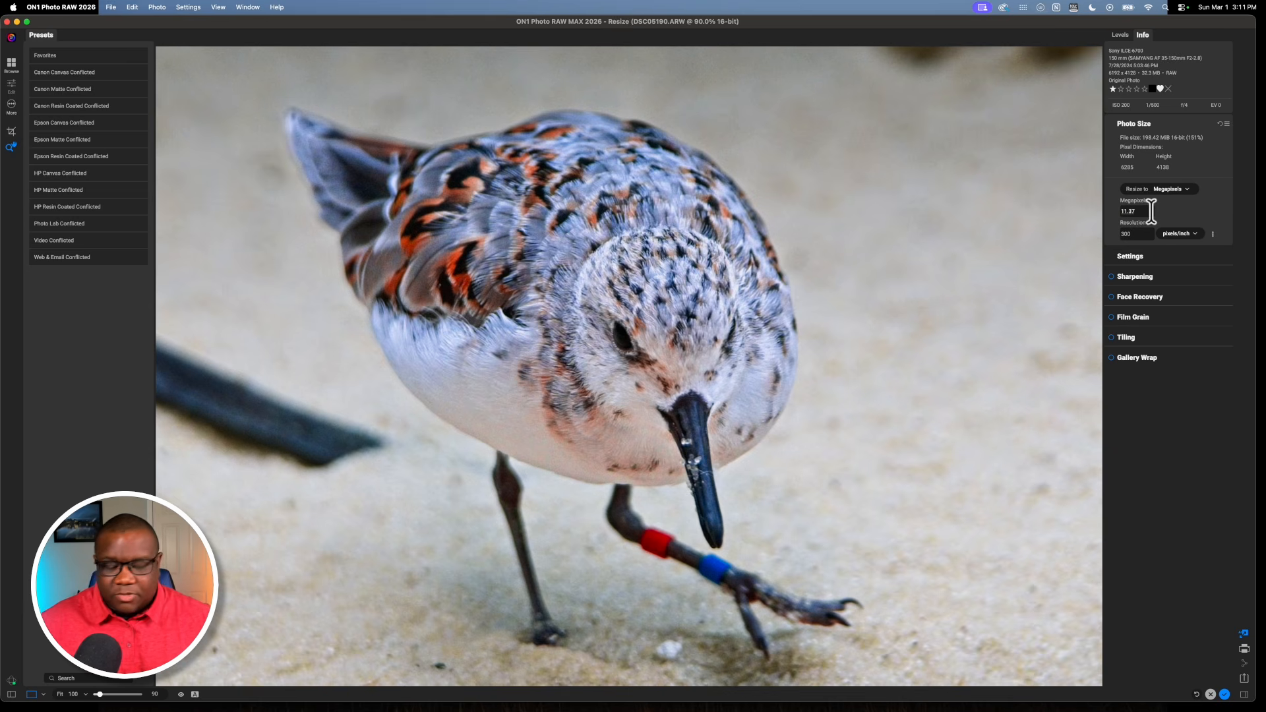
pyautogui.write('.37')
pyautogui.press('Return')
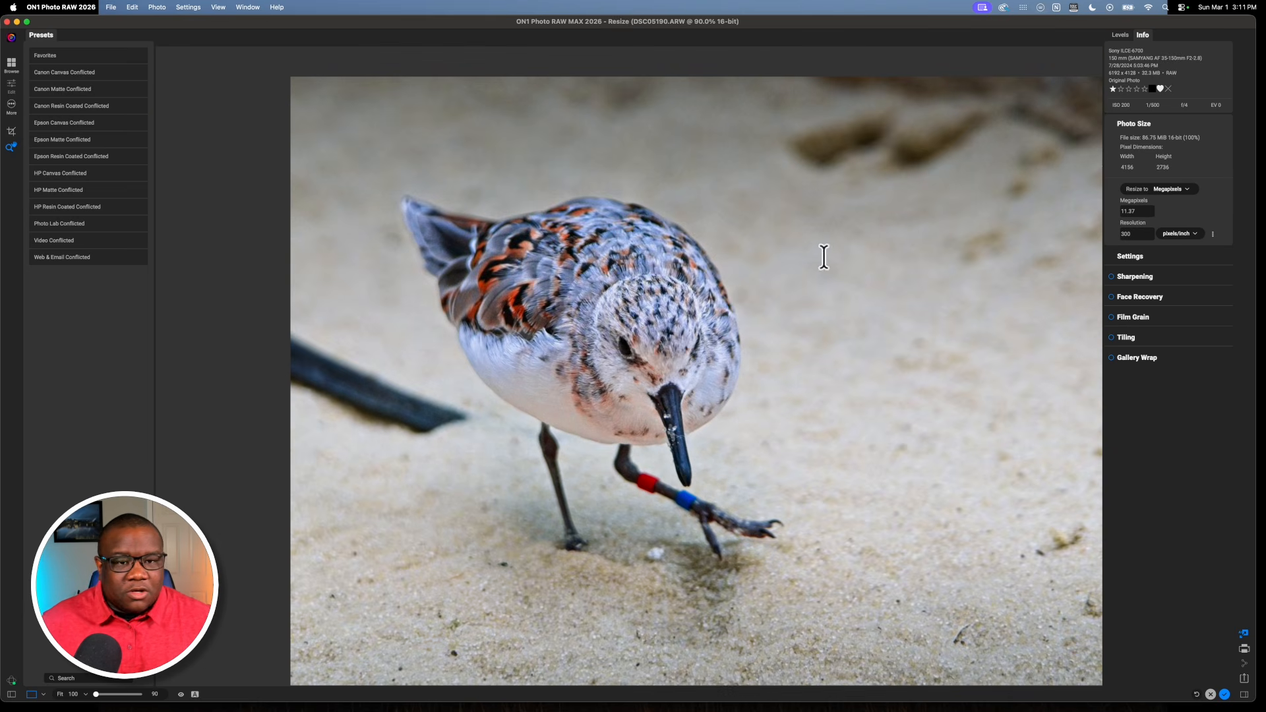
pyautogui.click(638, 342)
pyautogui.click(644, 347)
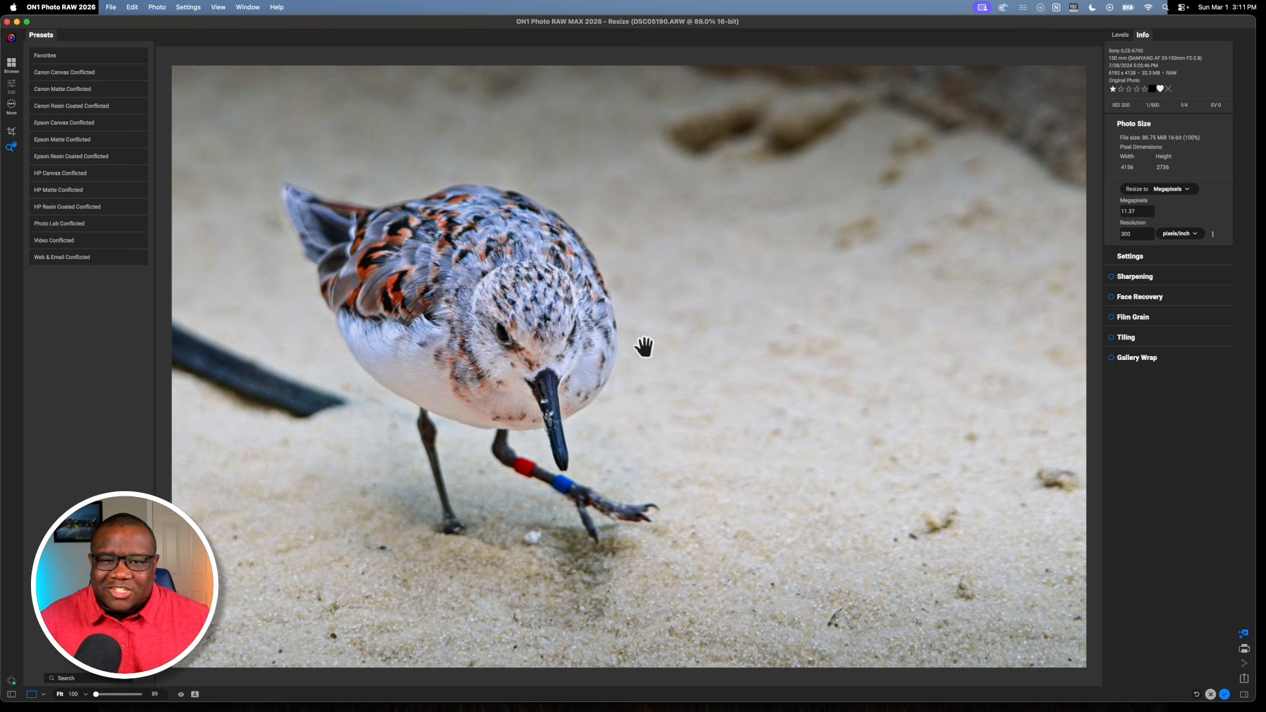
# Step: Set the target size to 26 megapixels and choose the 300ppi General Photo Printing resolution preset
pyautogui.click(1131, 212)
pyautogui.write('26')
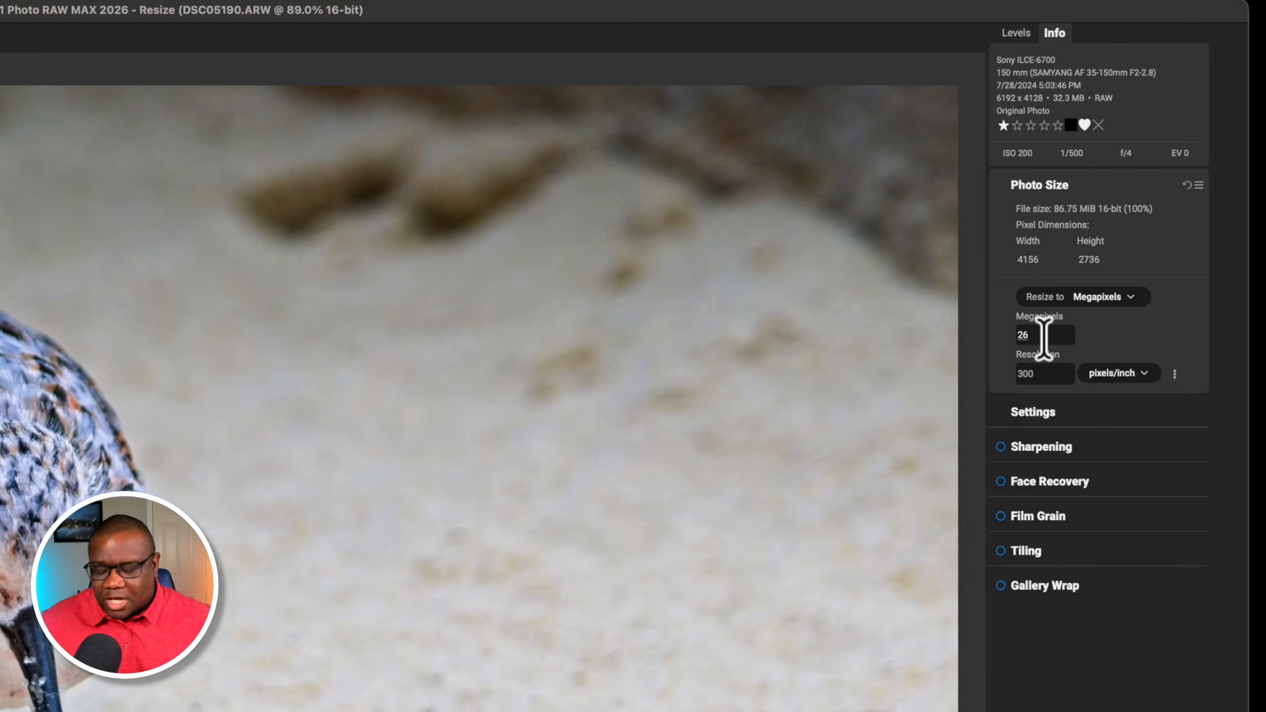
pyautogui.press('Tab')
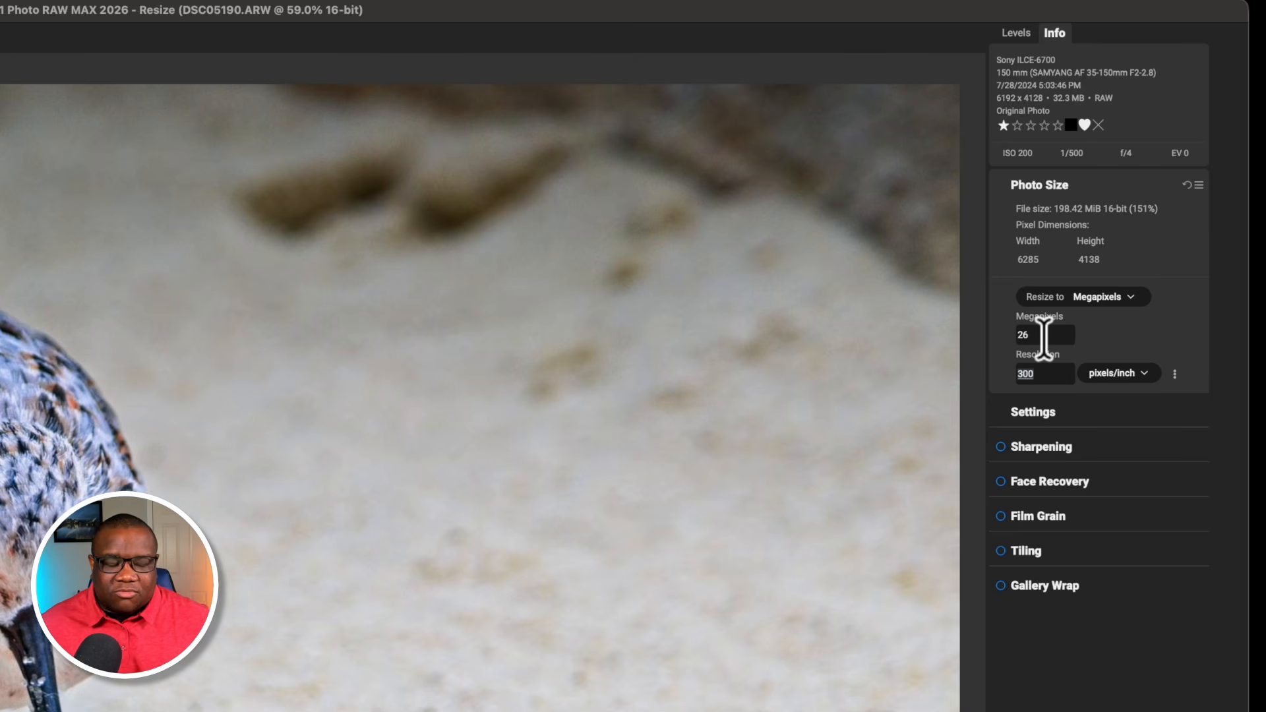
pyautogui.click(1088, 348)
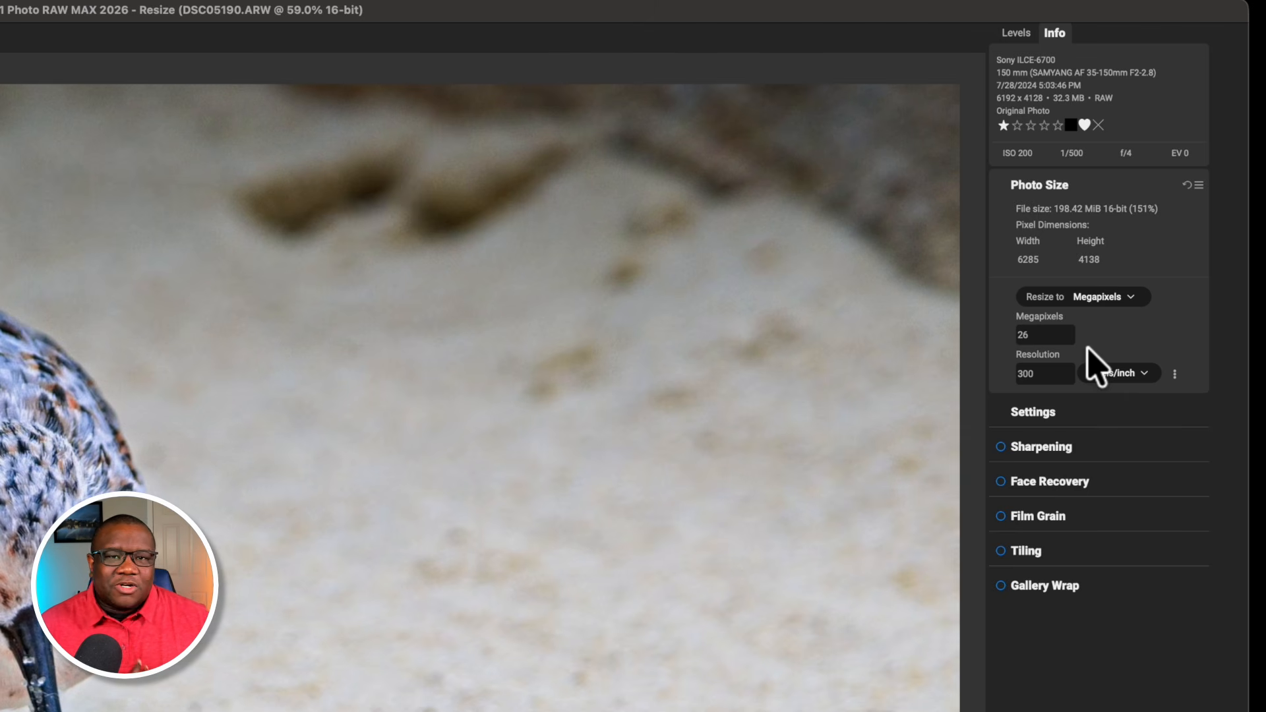
pyautogui.click(1174, 373)
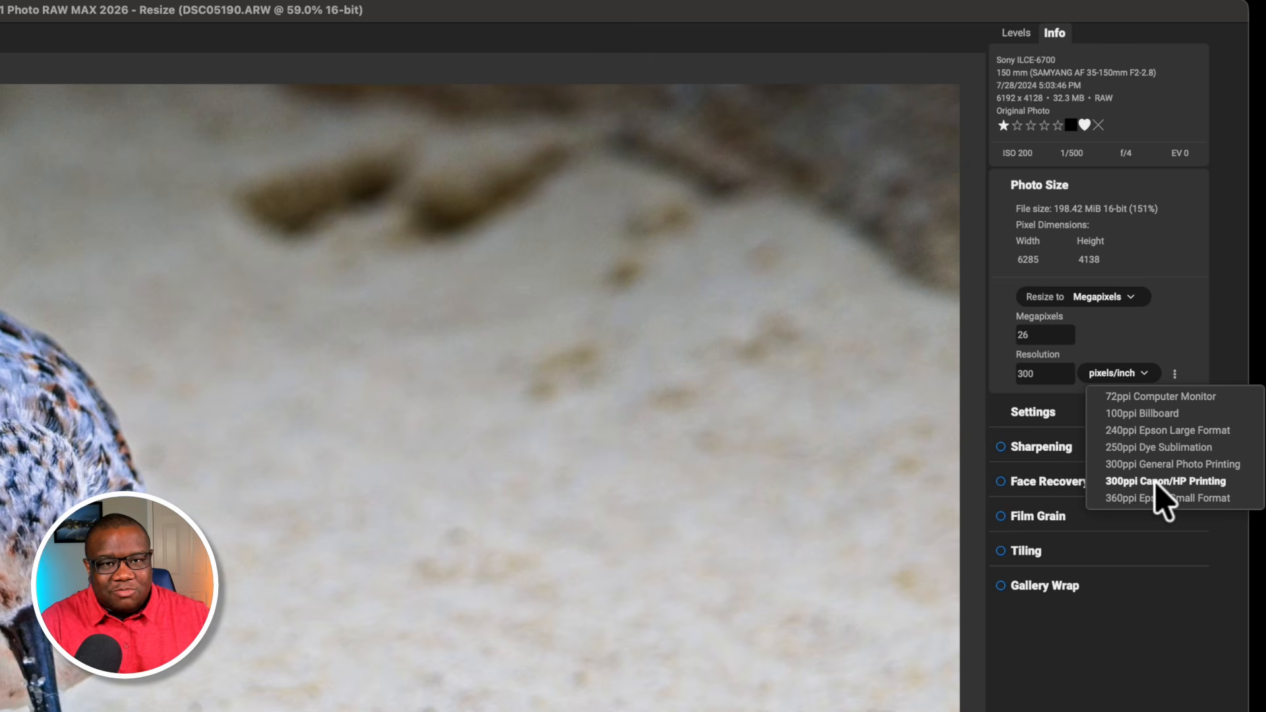
pyautogui.click(1193, 466)
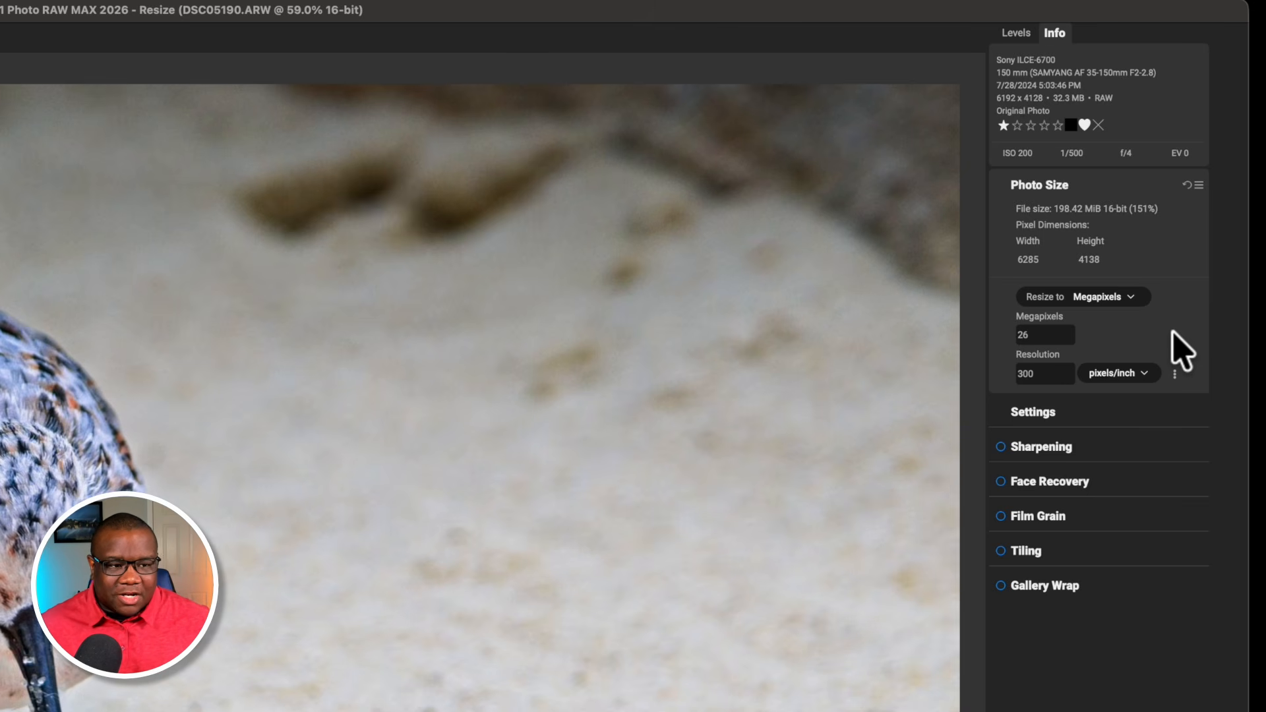
# Step: Try the Highest Quality resize setting, and return the resize quality to Standard
pyautogui.click(1069, 195)
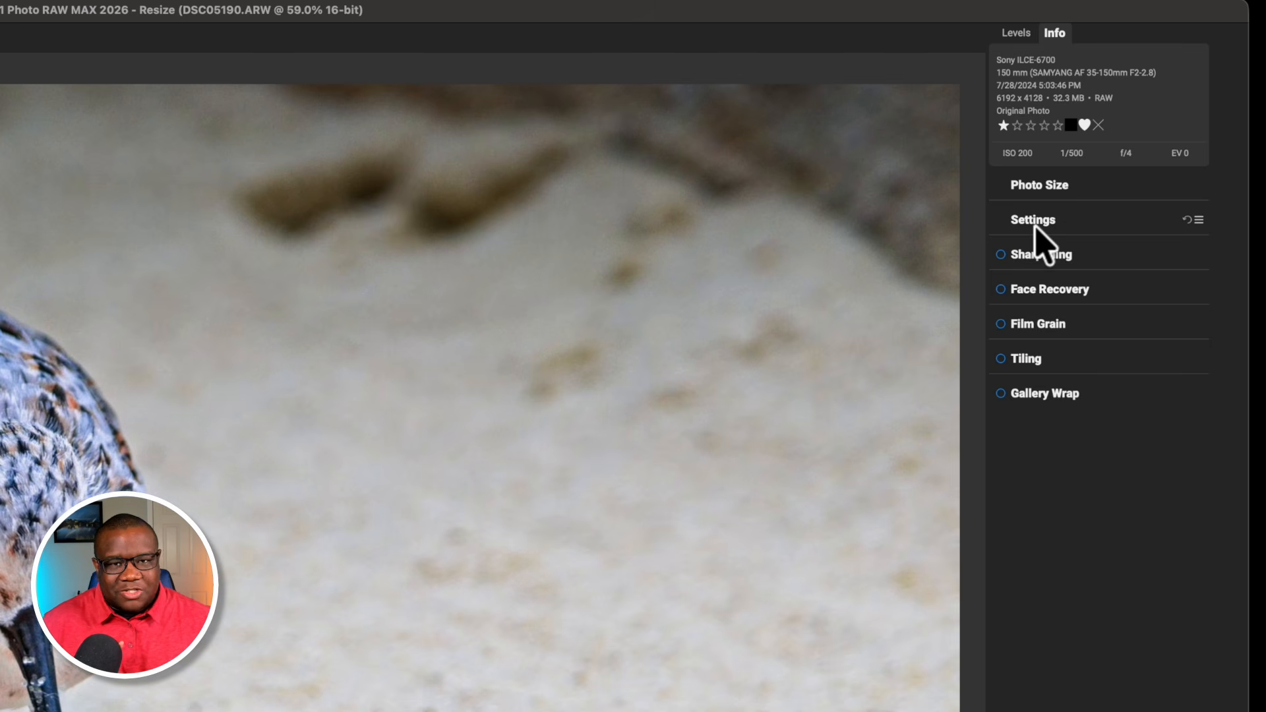
pyautogui.click(1037, 231)
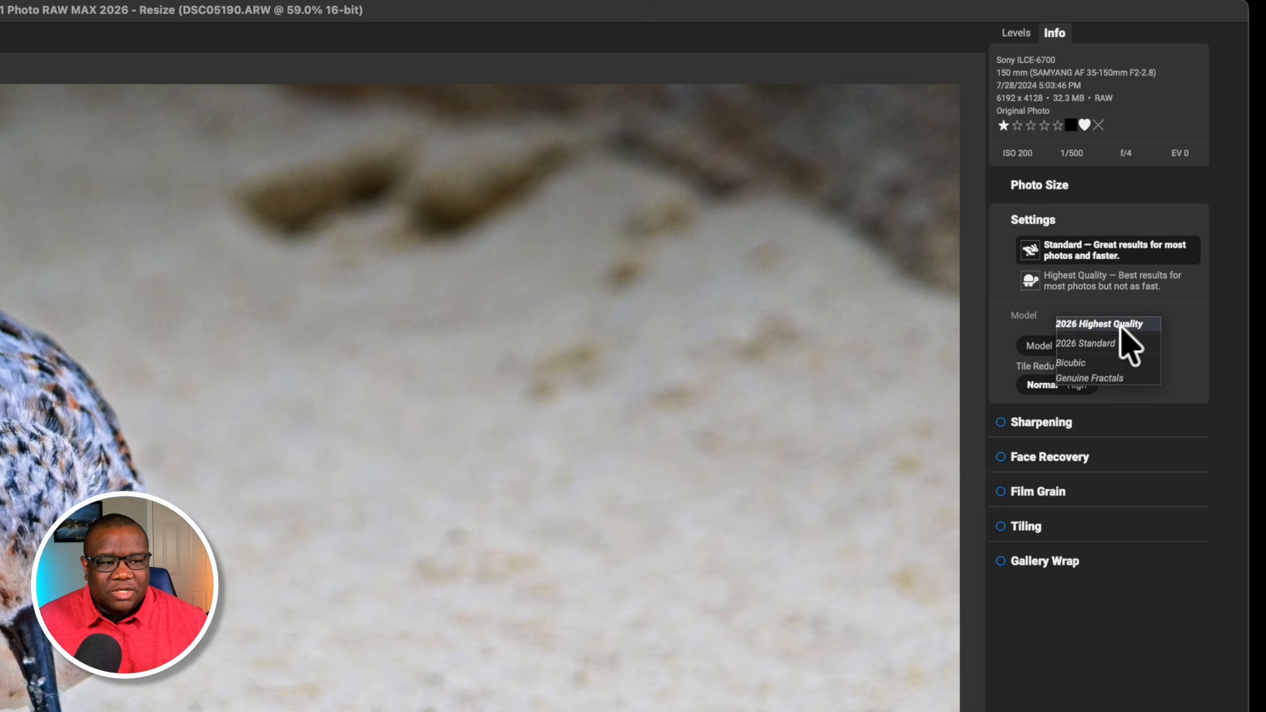
pyautogui.click(1186, 363)
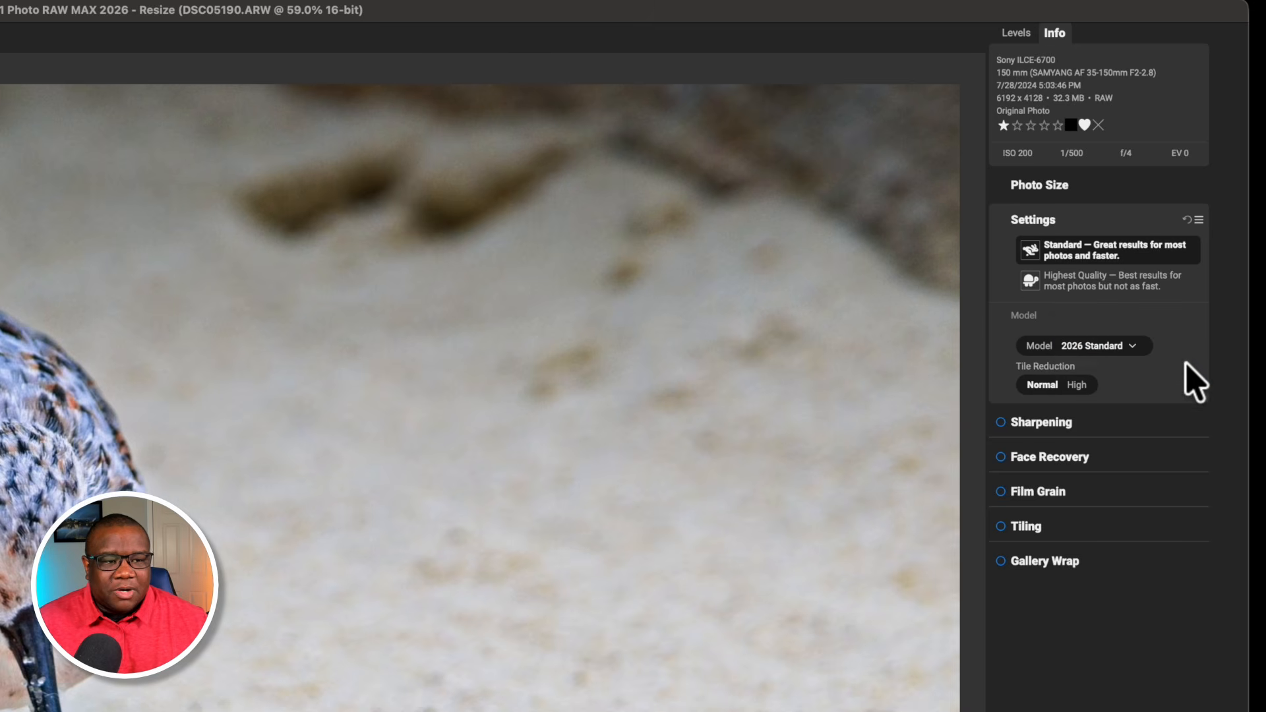
pyautogui.click(1066, 291)
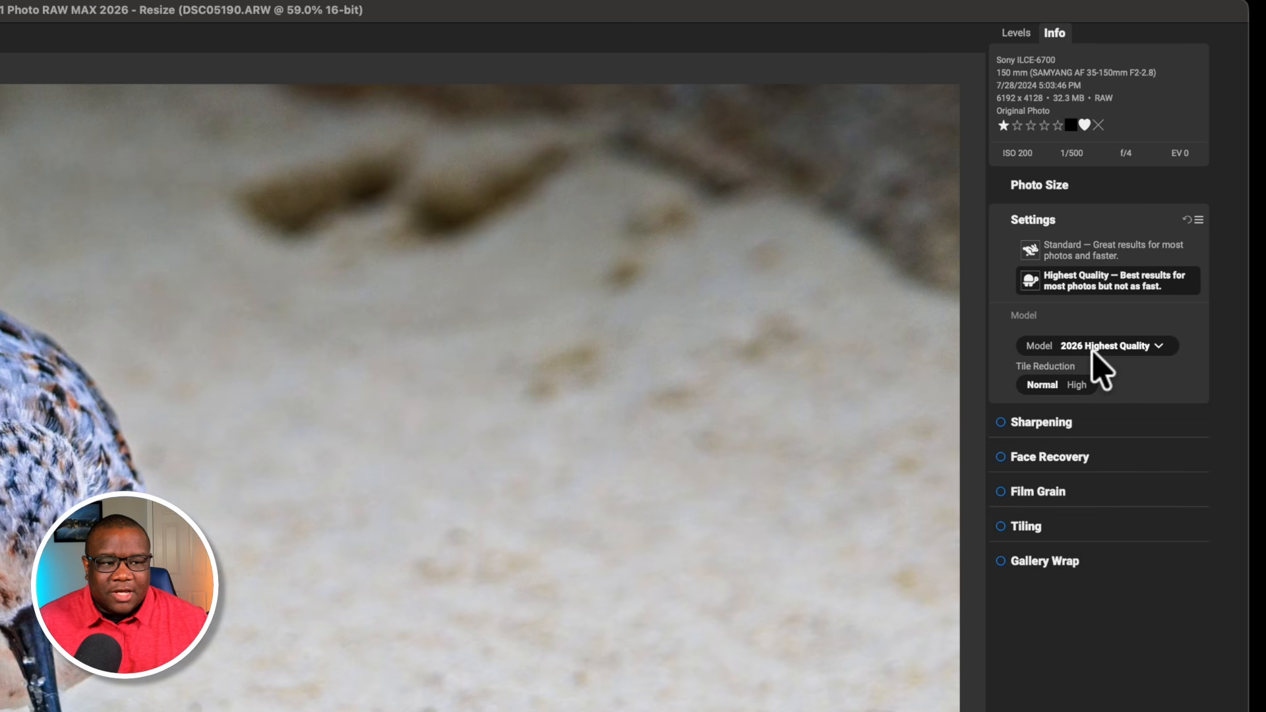
pyautogui.click(1076, 254)
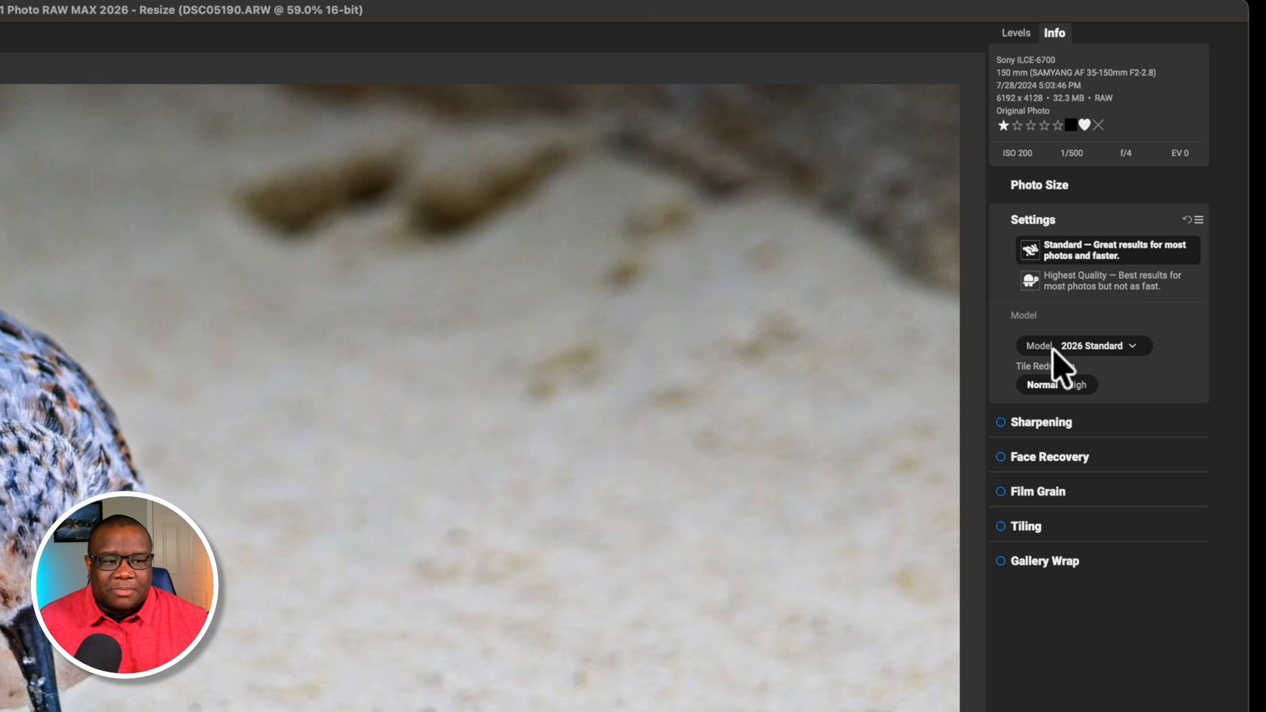
# Step: Review the resize models offered in the Settings, including Bicubic and Genuine Fractals, without changing the model
pyautogui.click(1132, 347)
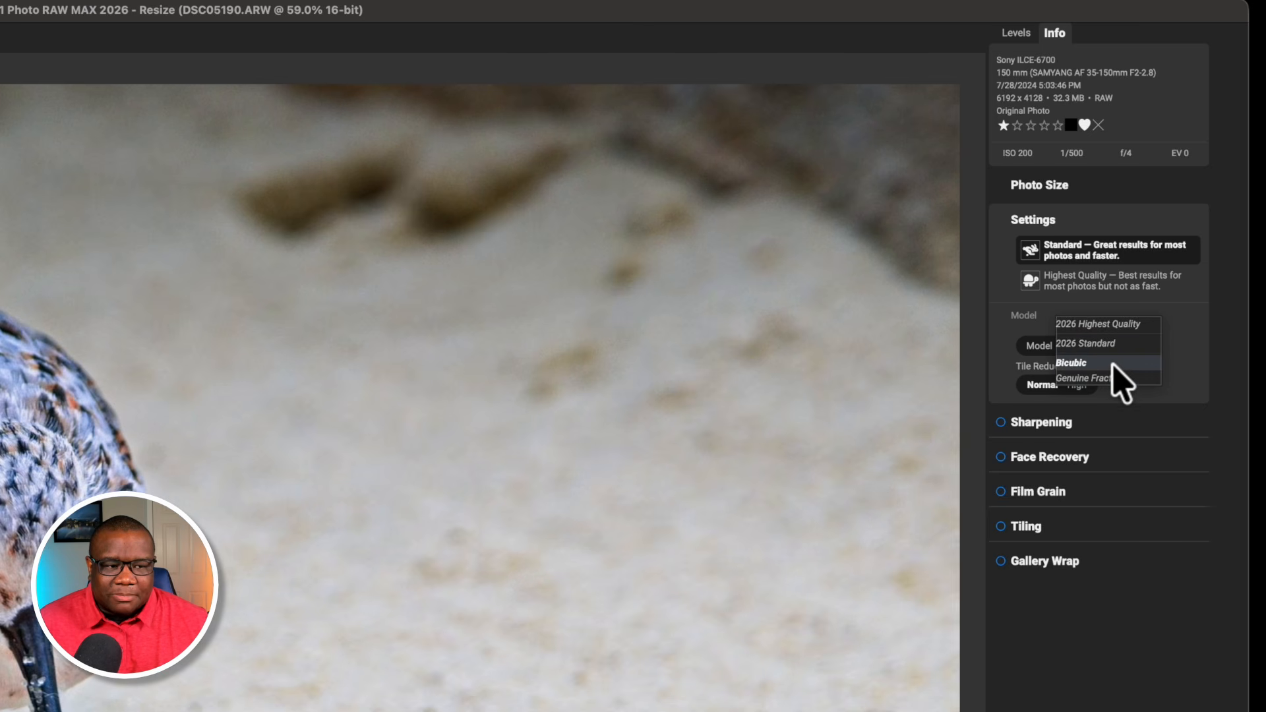
pyautogui.click(1186, 325)
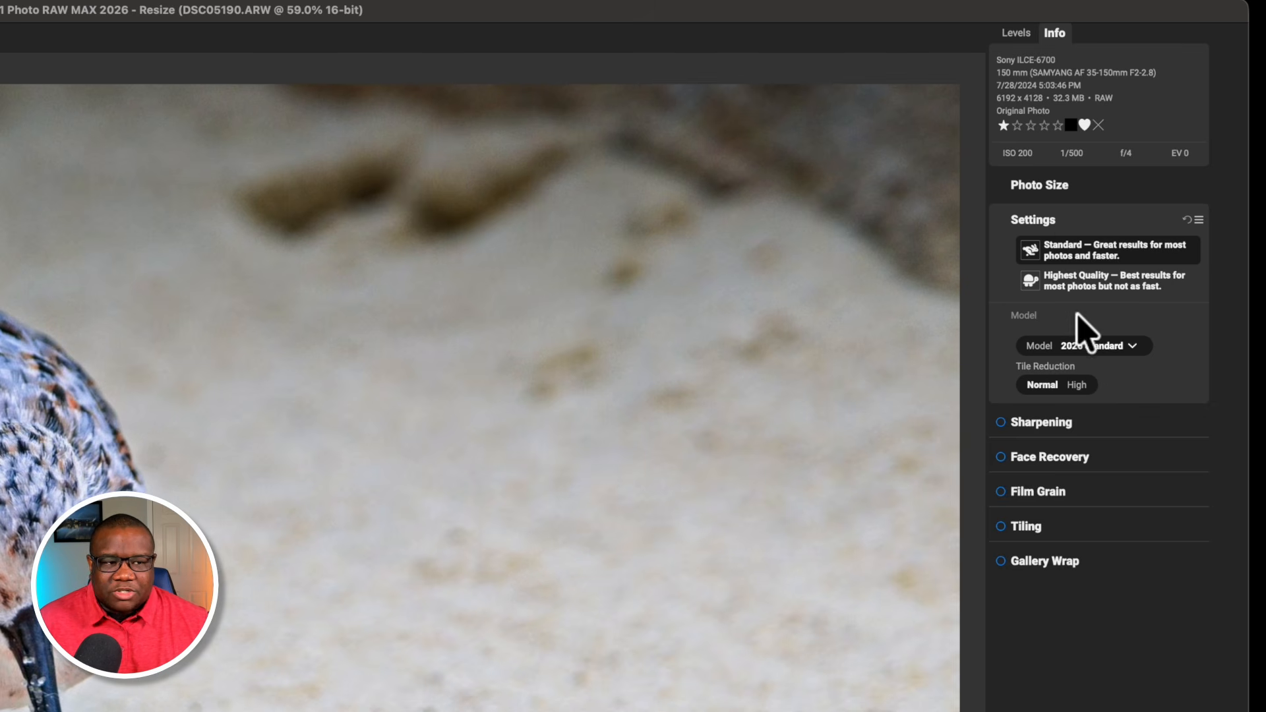
pyautogui.click(1056, 221)
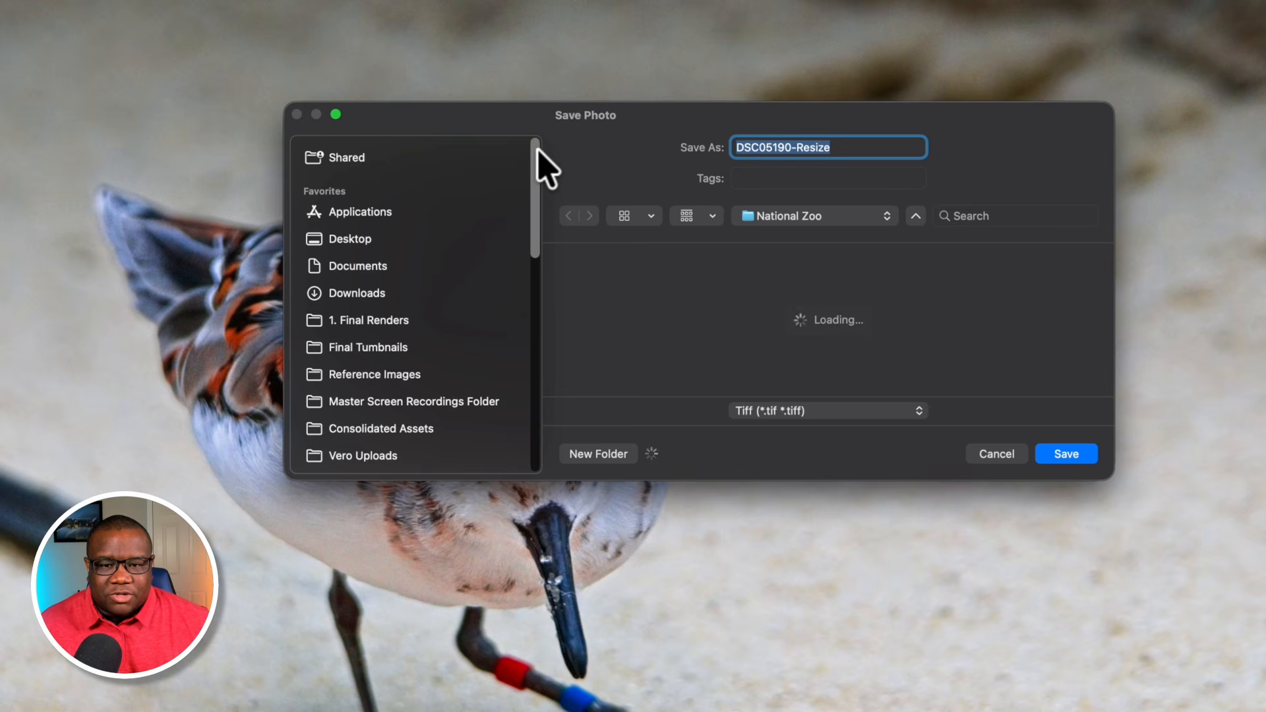
# Step: Choose the Resize AI Video Example Files folder on Crucial Photos as save location, review the file formats, and cancel the save
pyautogui.moveTo(540, 164); pyautogui.dragTo(537, 302)
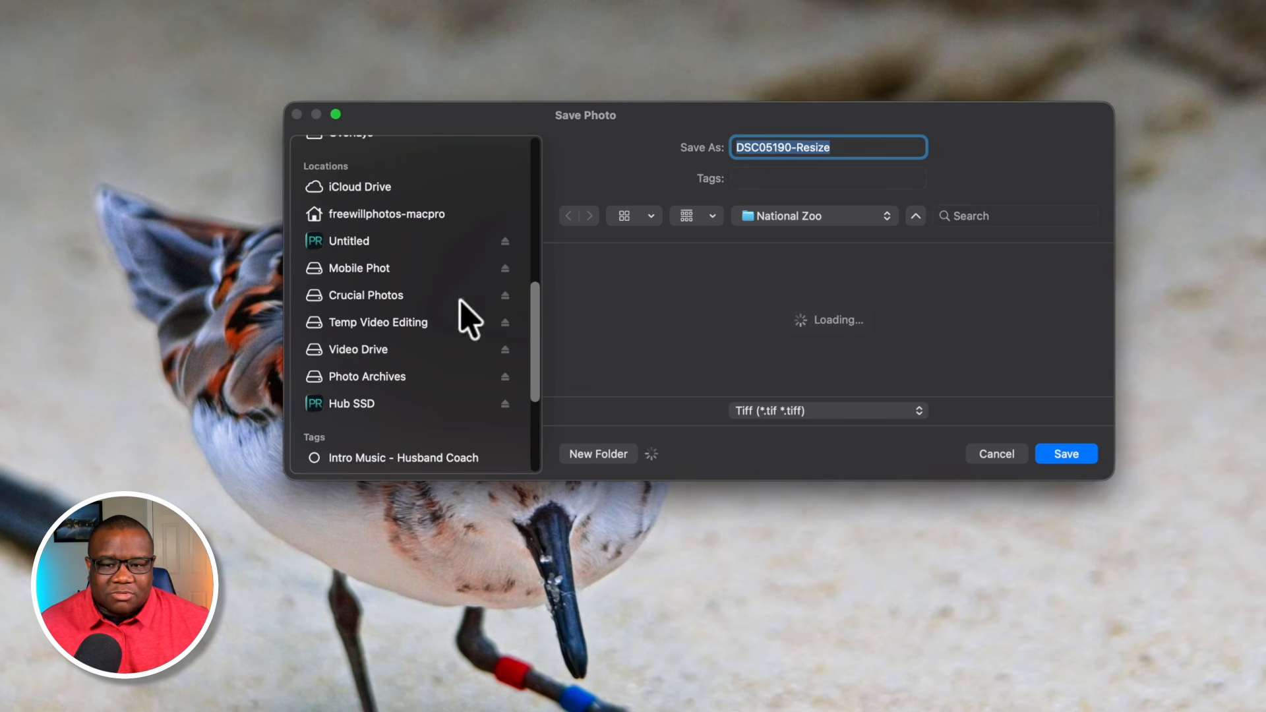
pyautogui.click(362, 298)
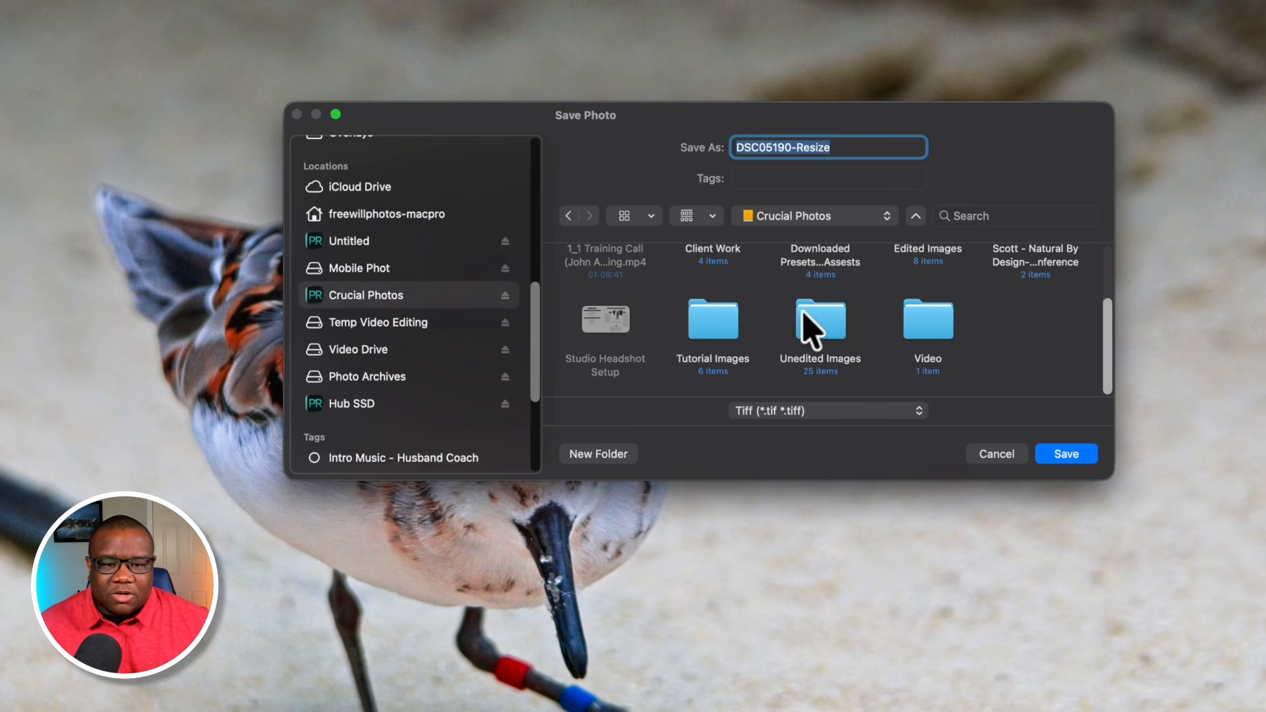
pyautogui.scroll(3, 876, 350)
pyautogui.click(917, 310)
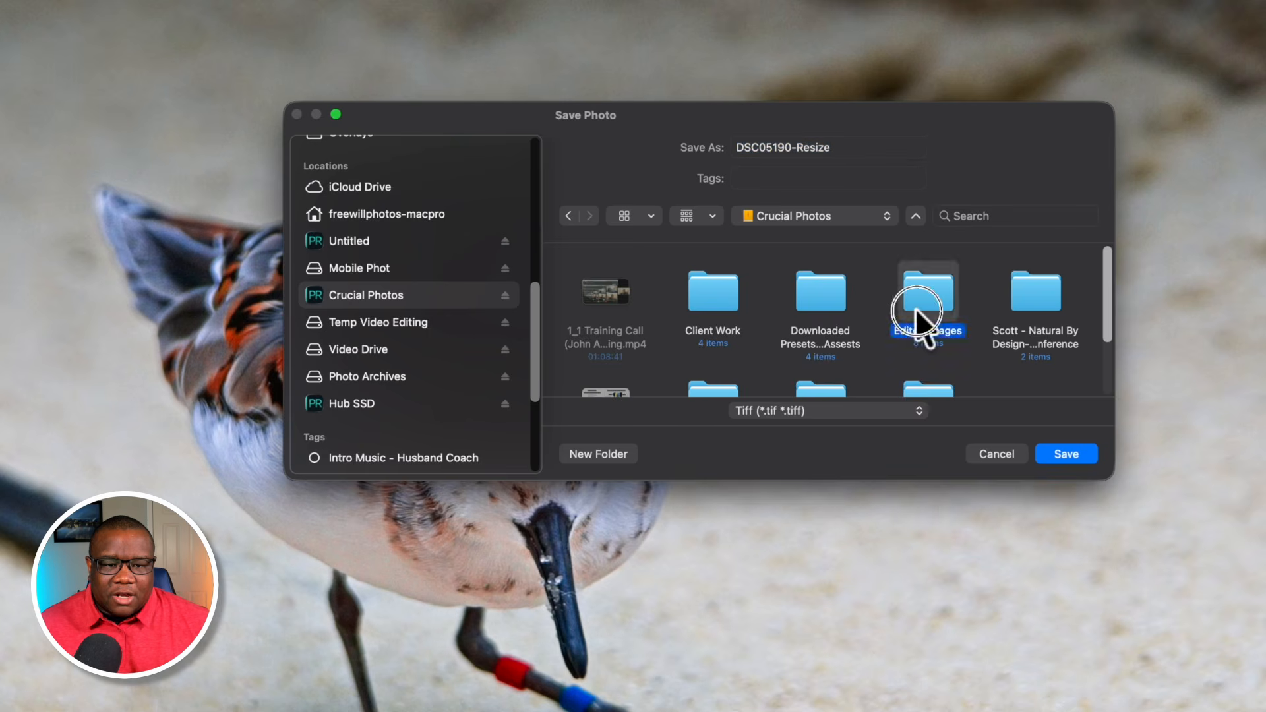
pyautogui.doubleClick(916, 310)
pyautogui.scroll(-3, 857, 353)
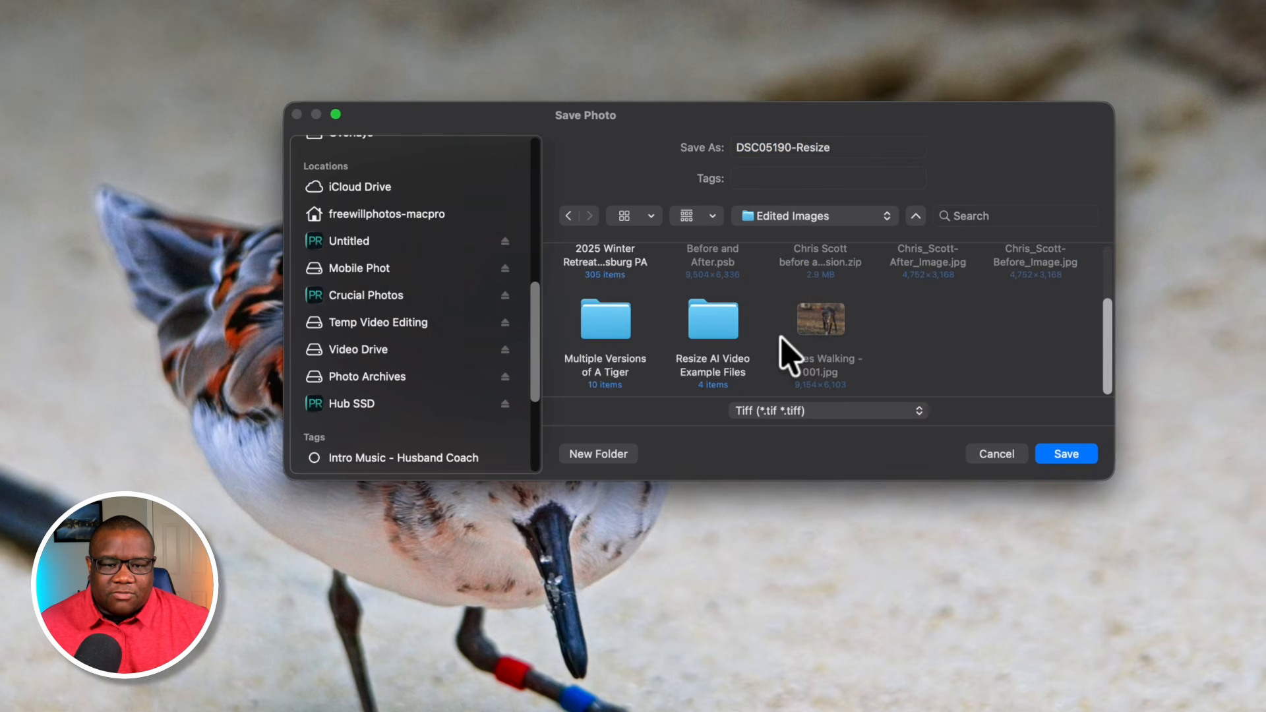
pyautogui.doubleClick(726, 337)
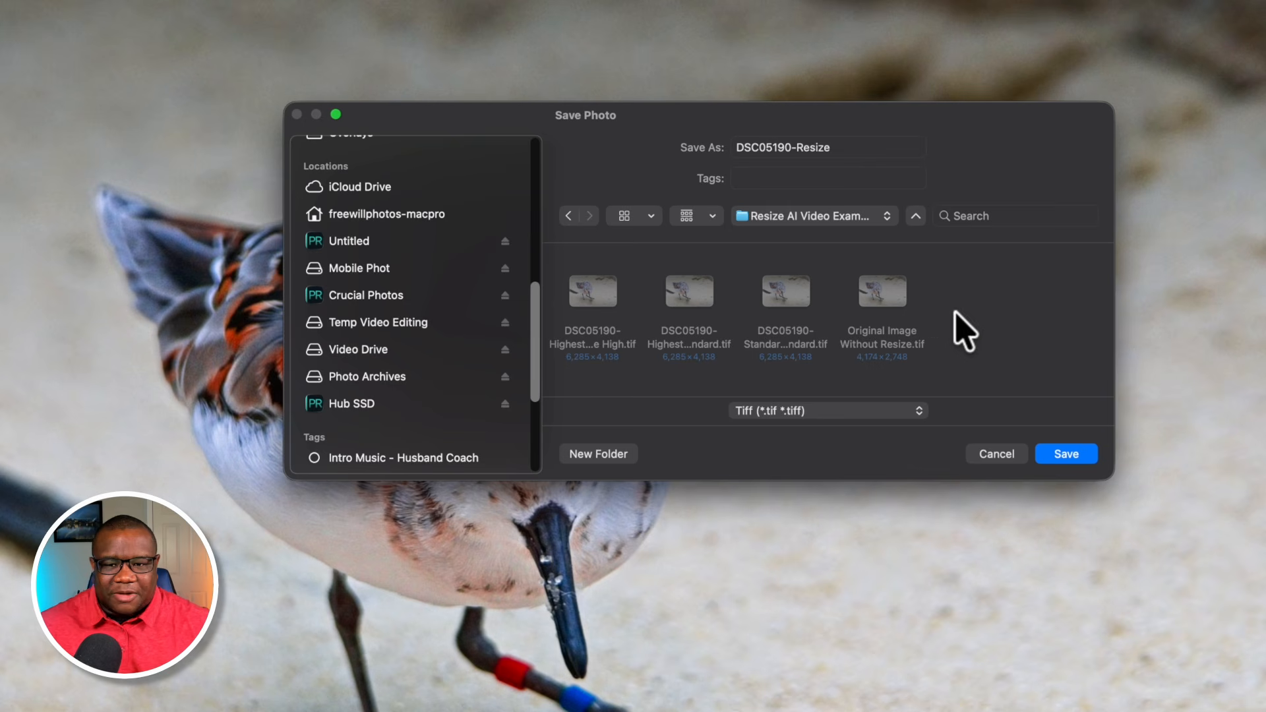
pyautogui.scroll(10, 409, 339)
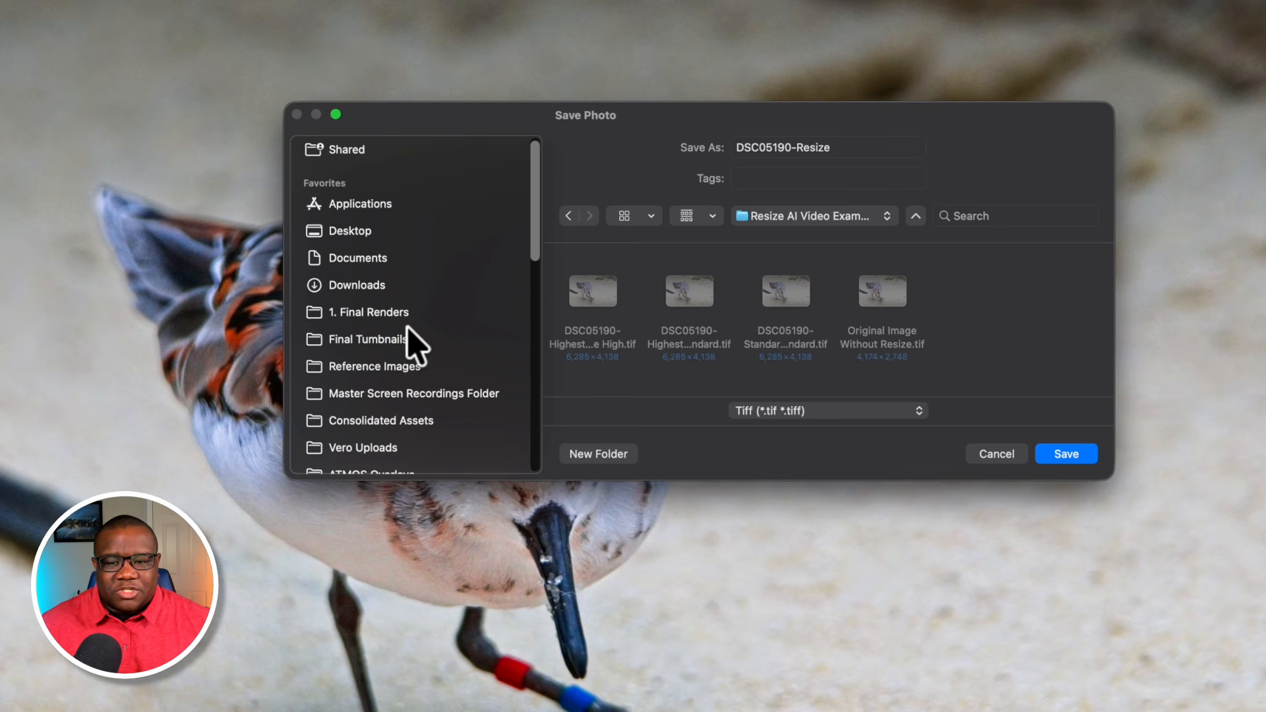
pyautogui.click(824, 415)
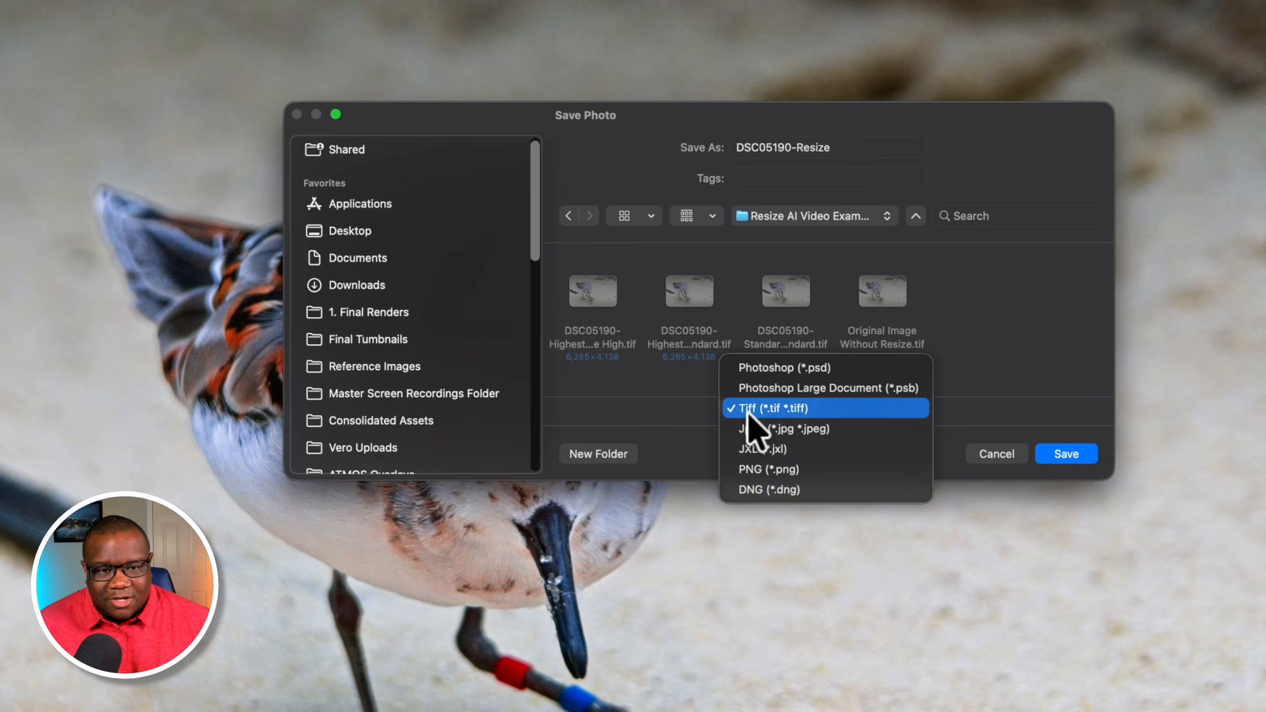
pyautogui.click(1002, 361)
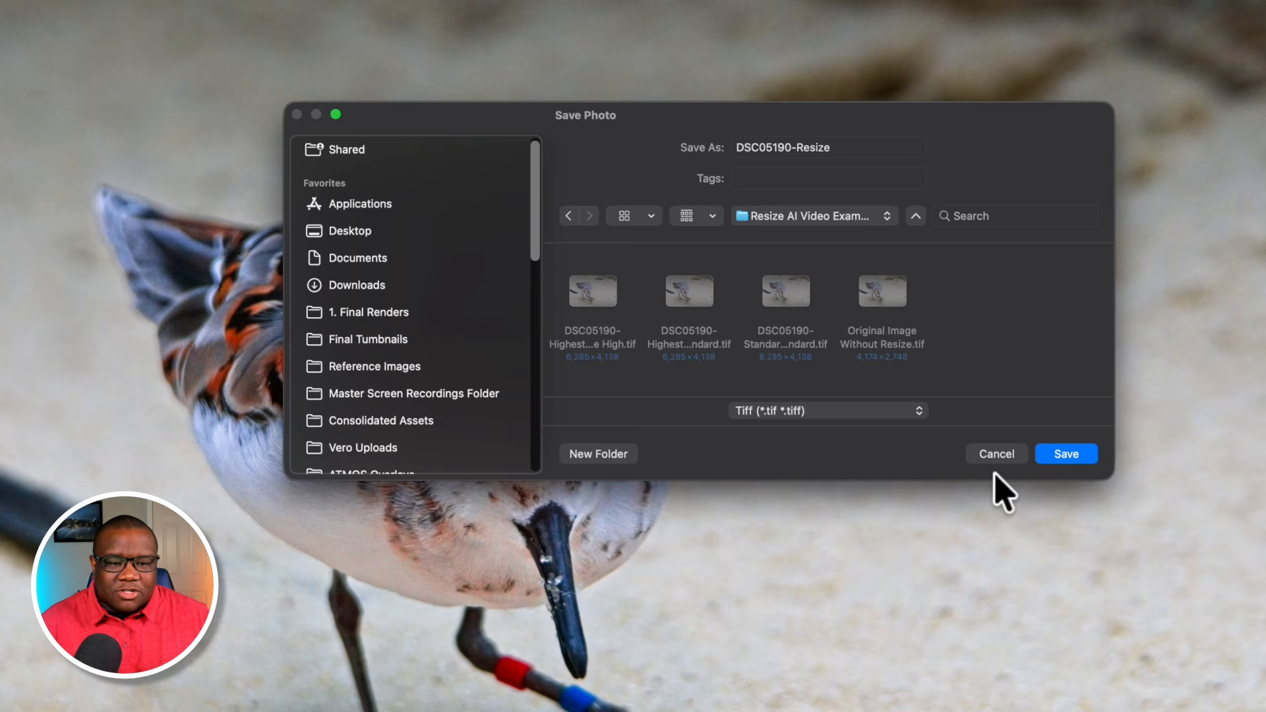
pyautogui.click(995, 454)
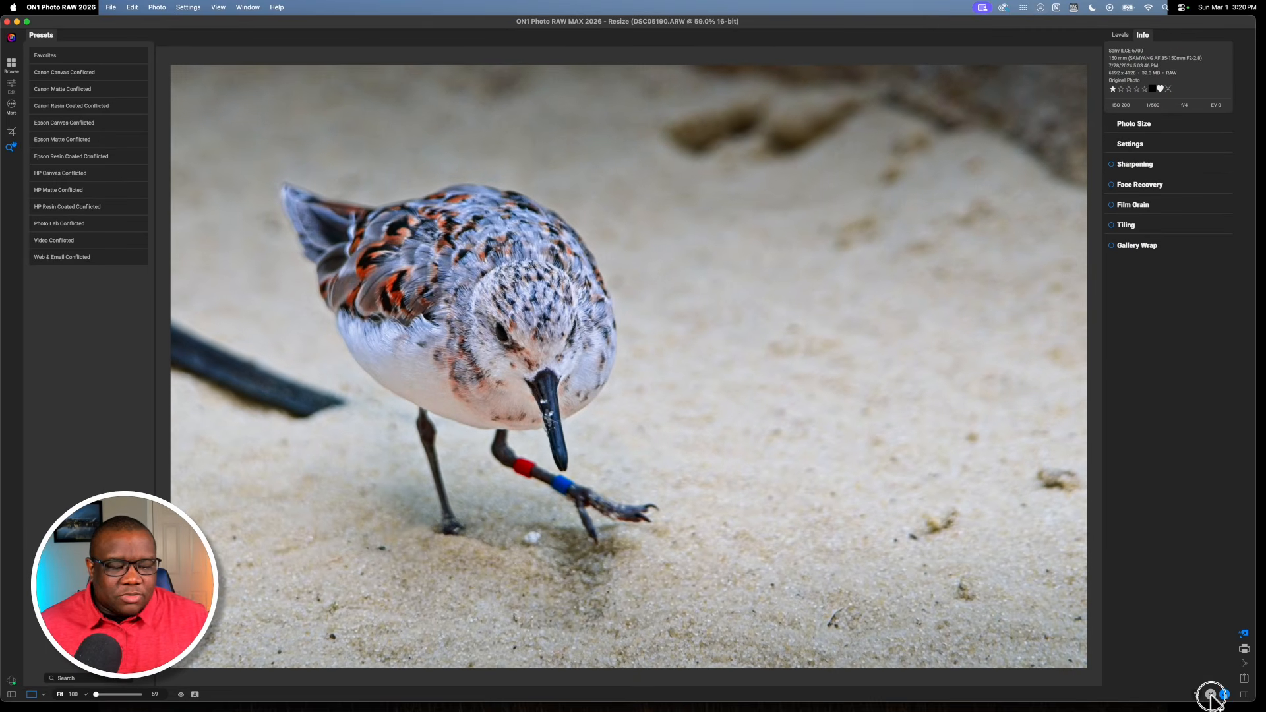
# Step: Discard the current Resize editing session and browse to the Resize AI Video Example Files folder under Edited Images
pyautogui.click(1210, 694)
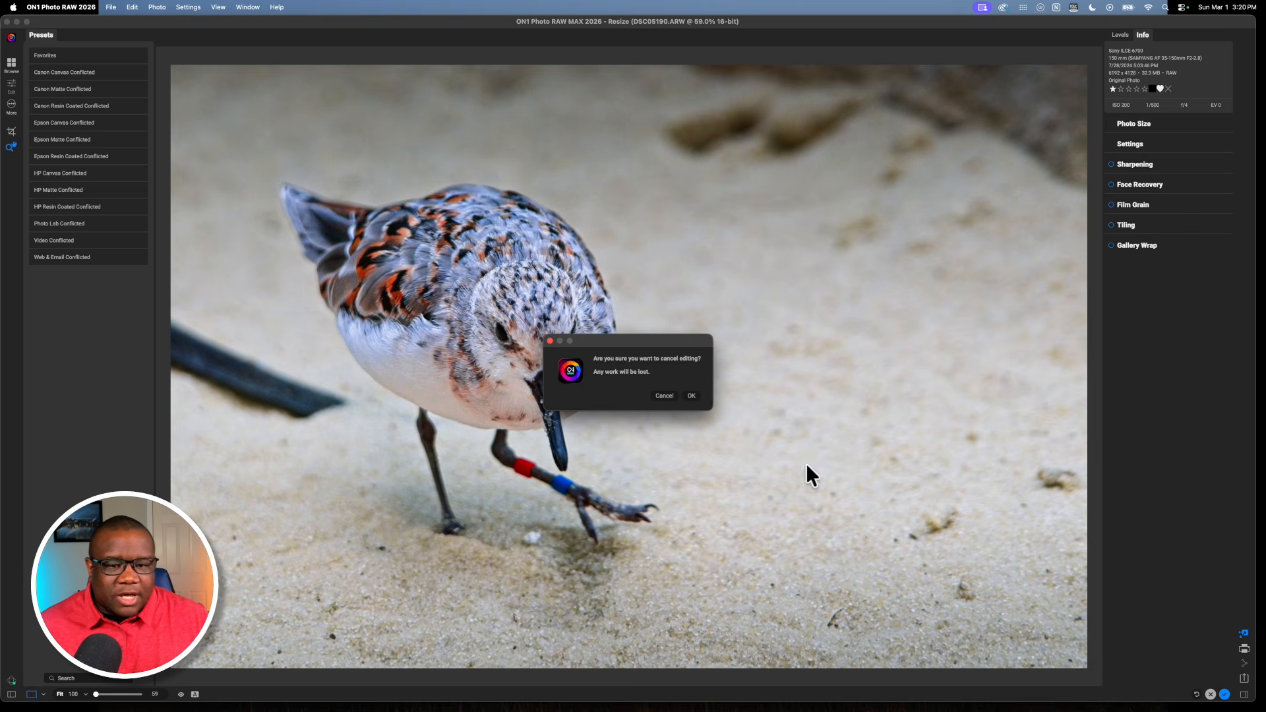
pyautogui.click(691, 396)
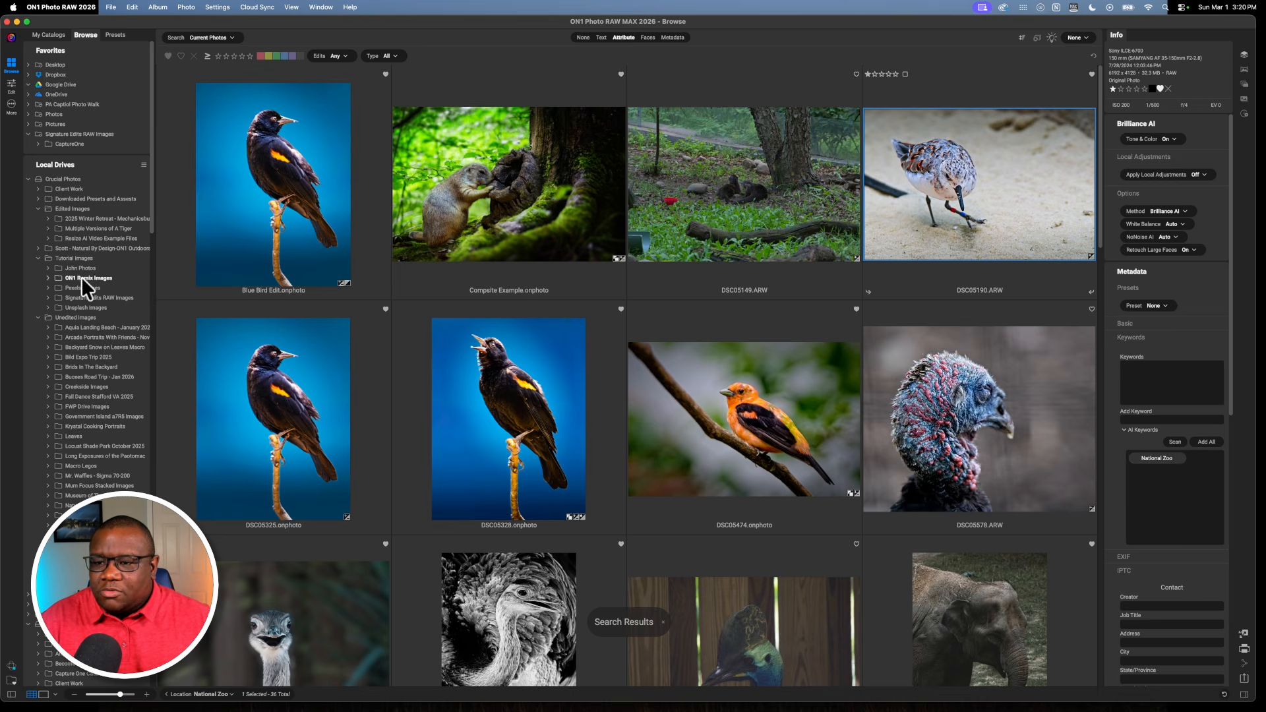
pyautogui.click(92, 239)
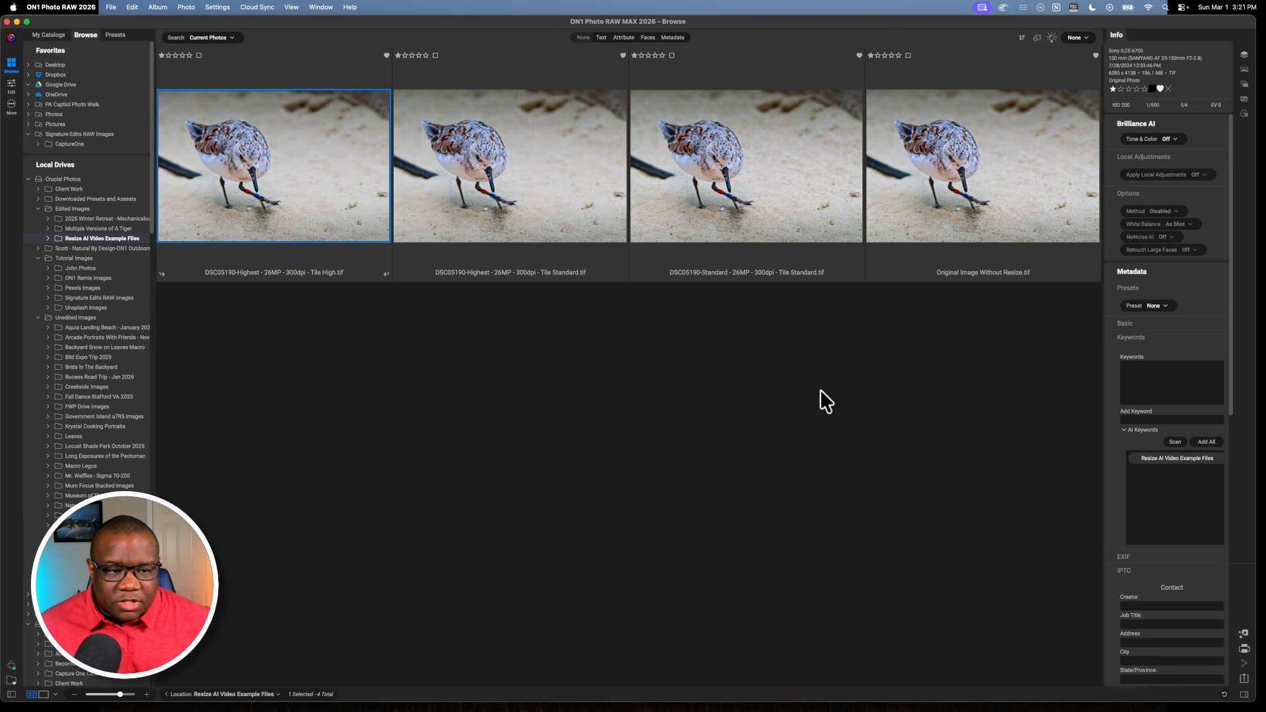
# Step: Select Original Image Without Resize.tif and display it in compare view
pyautogui.click(970, 213)
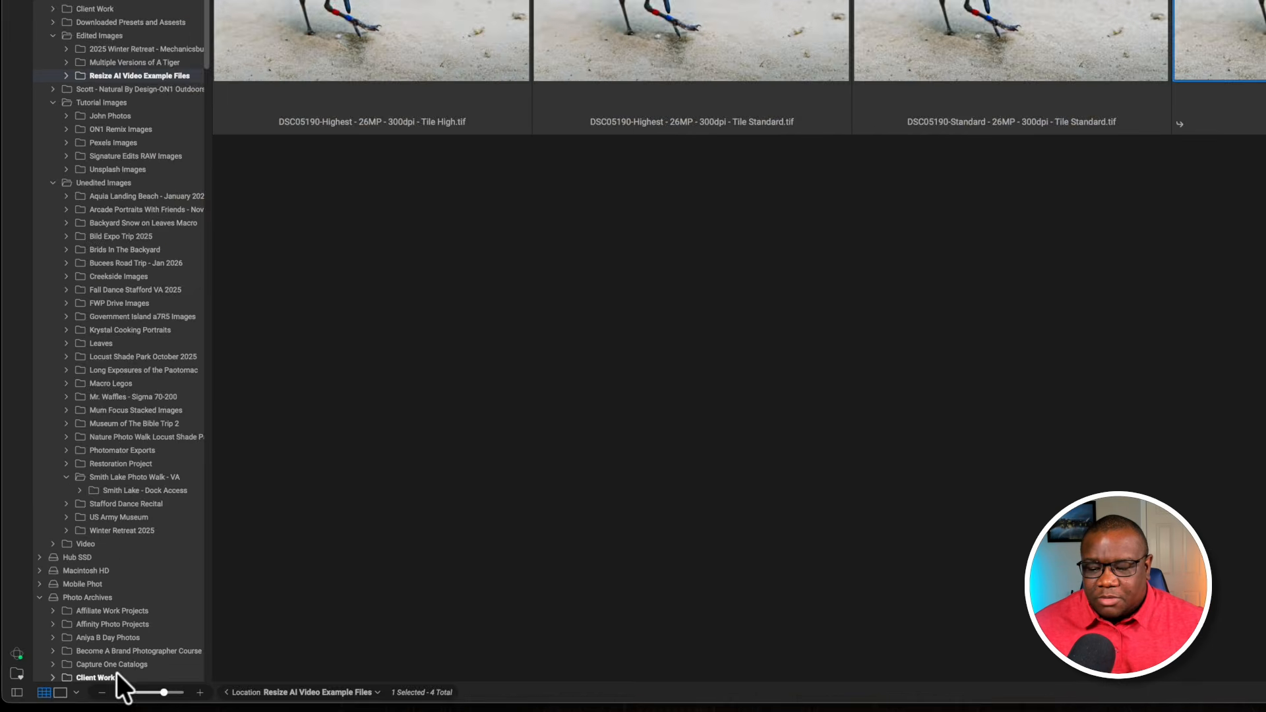
pyautogui.click(76, 693)
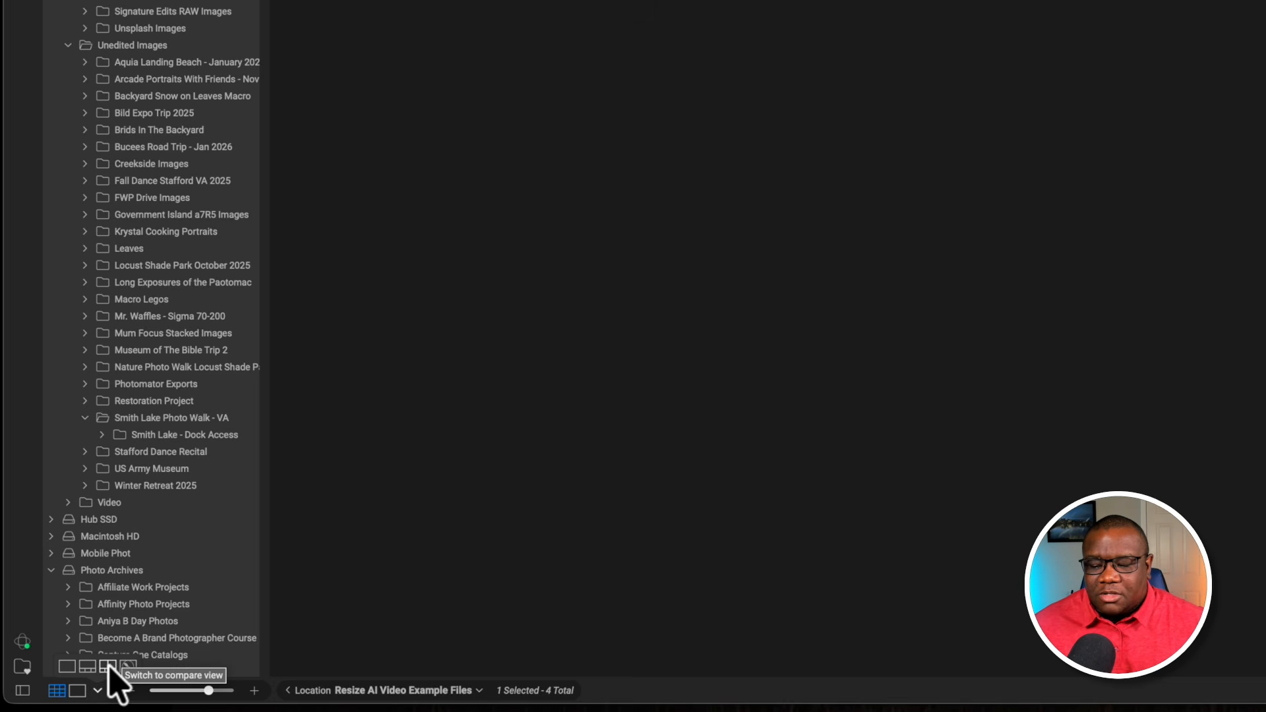
pyautogui.click(107, 666)
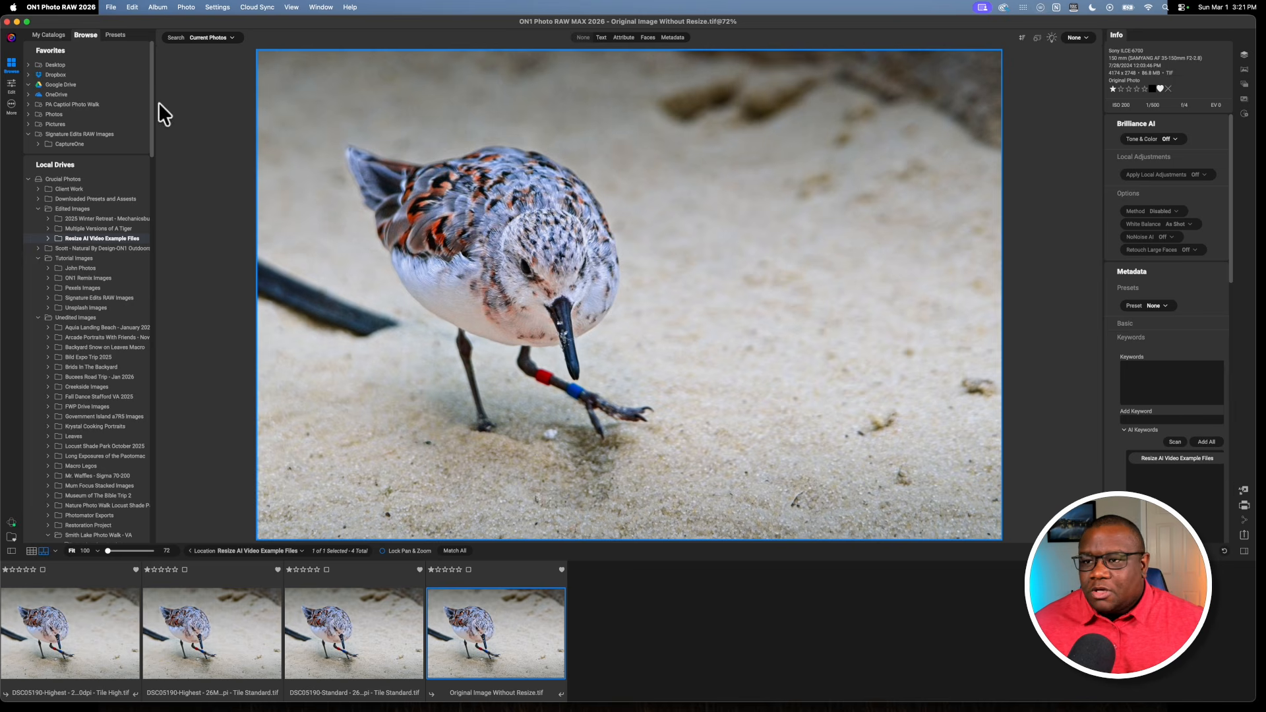
# Step: Hide the folder browser and collapse the Brilliance AI and Metadata sections to clear space for the comparison
pyautogui.click(11, 551)
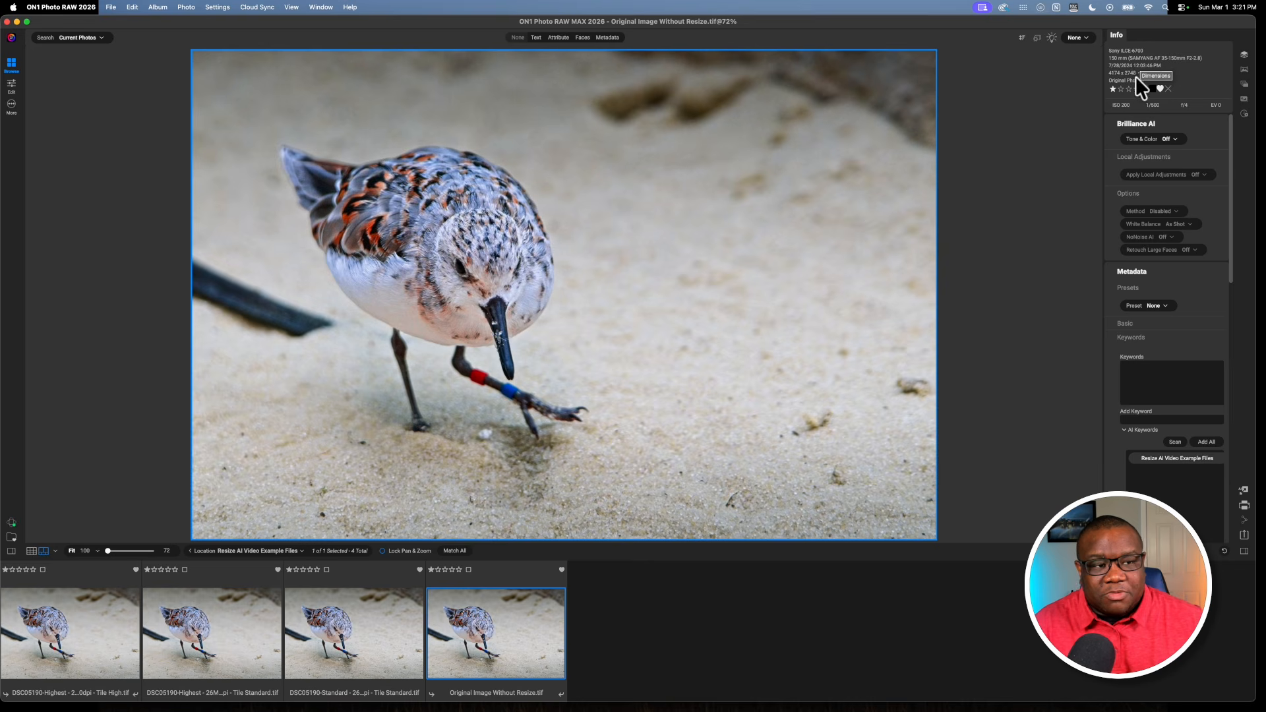
pyautogui.click(1136, 122)
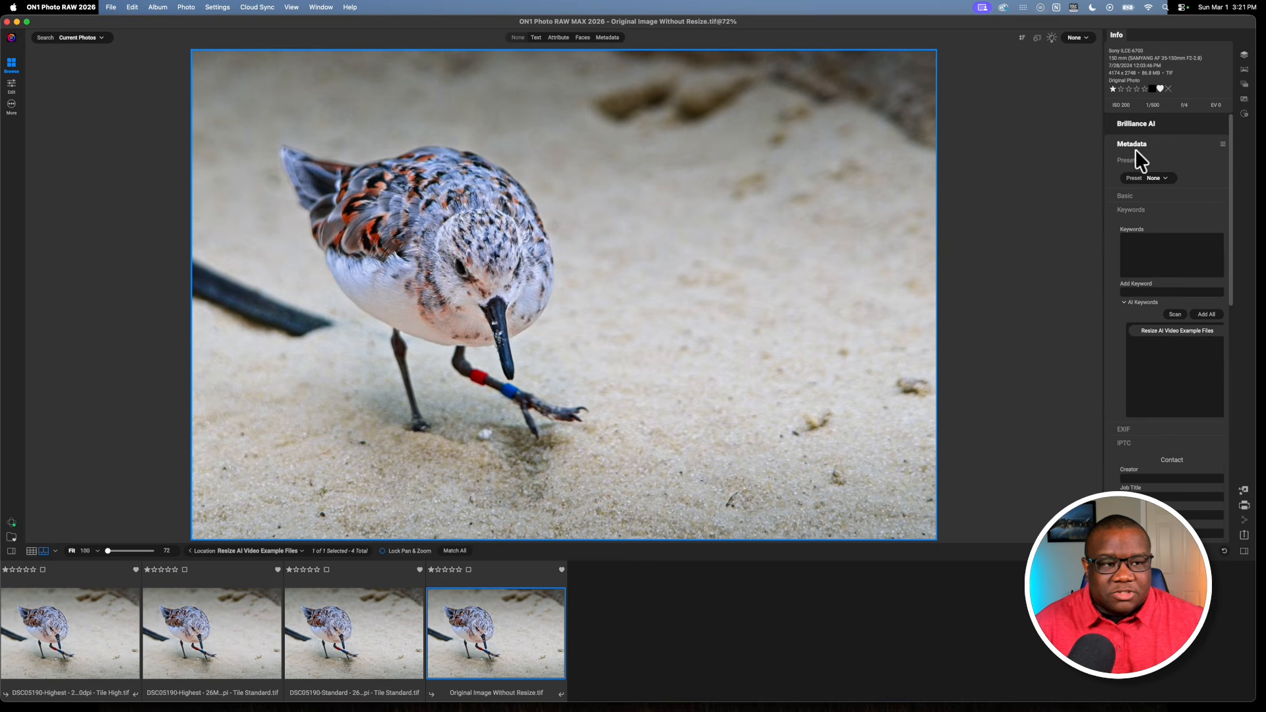
pyautogui.click(1134, 145)
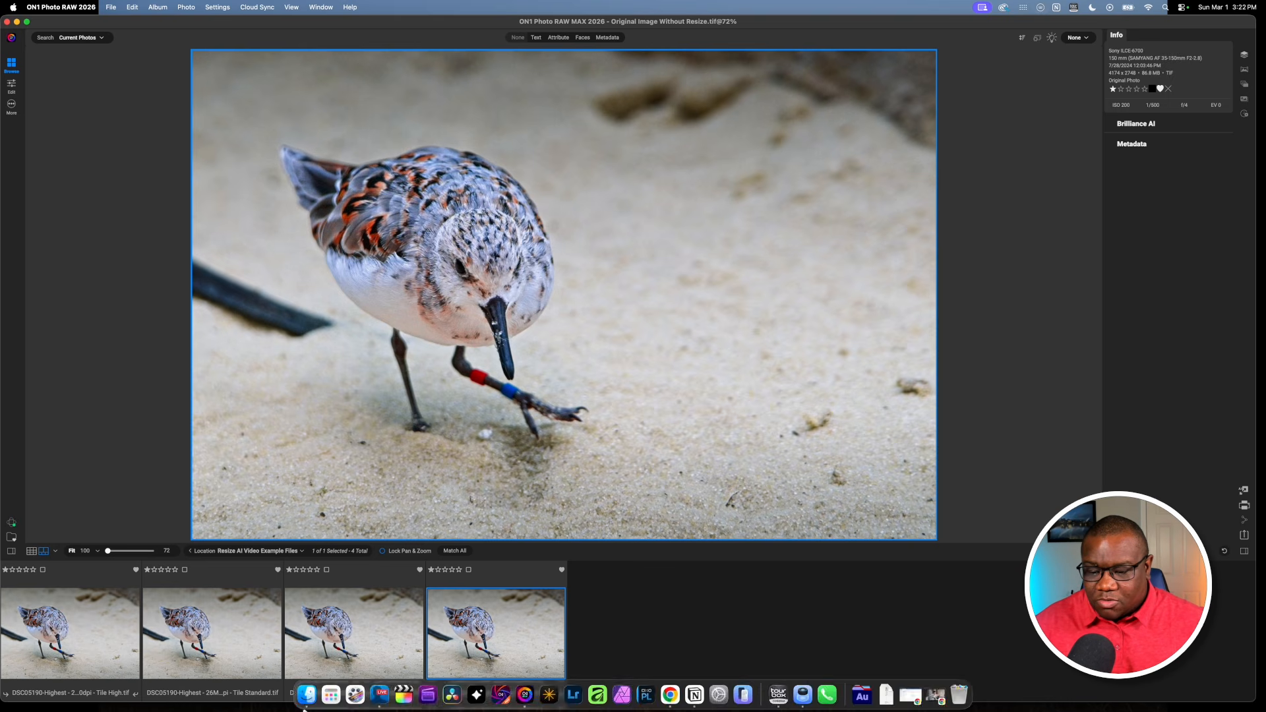
# Step: Add DSC05190-Standard - 26MP - 300dpi - Tile Standard.tif to the comparison with the original and zoom in on the bird
pyautogui.keyDown('super'); pyautogui.click(359, 623); pyautogui.keyUp('super')
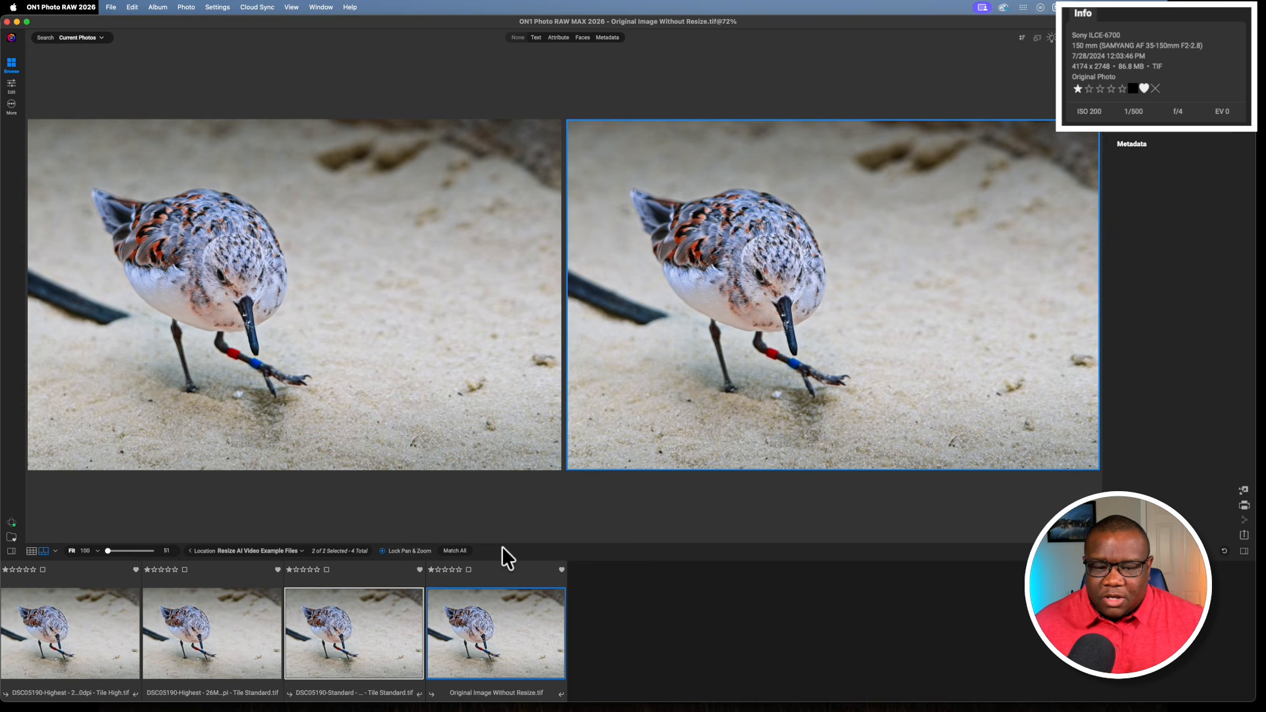
pyautogui.click(753, 269)
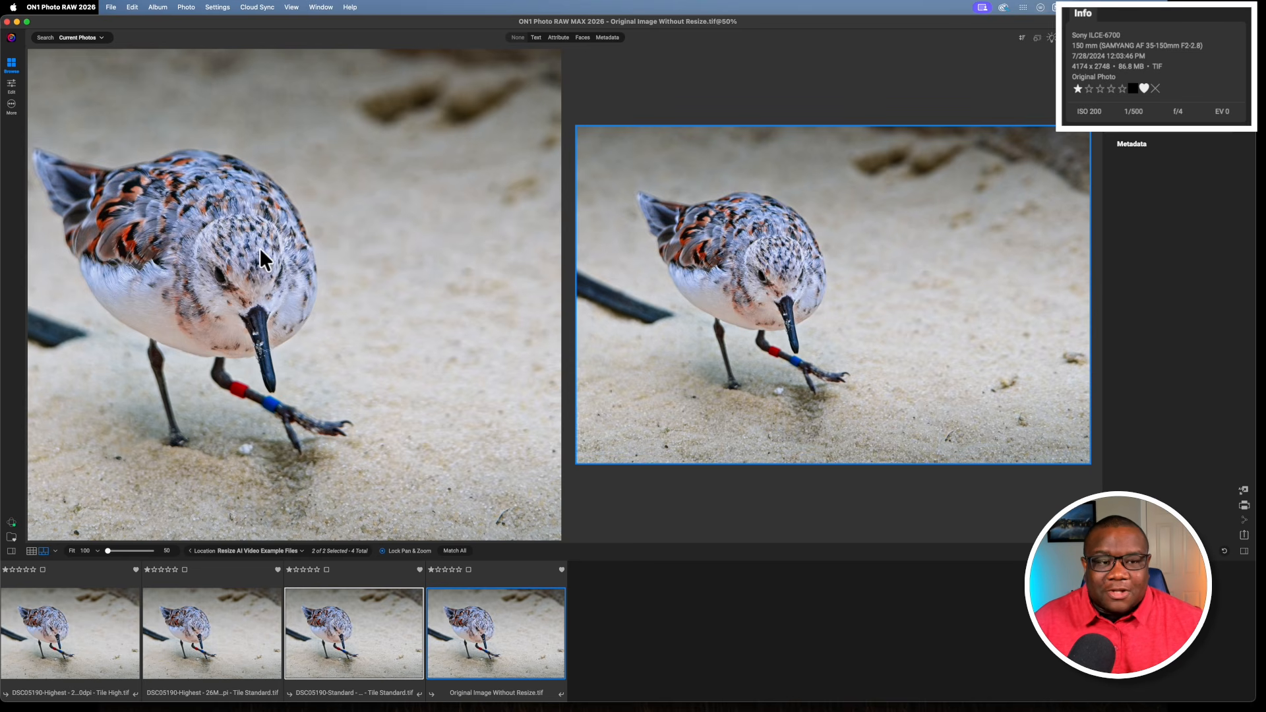
pyautogui.click(763, 272)
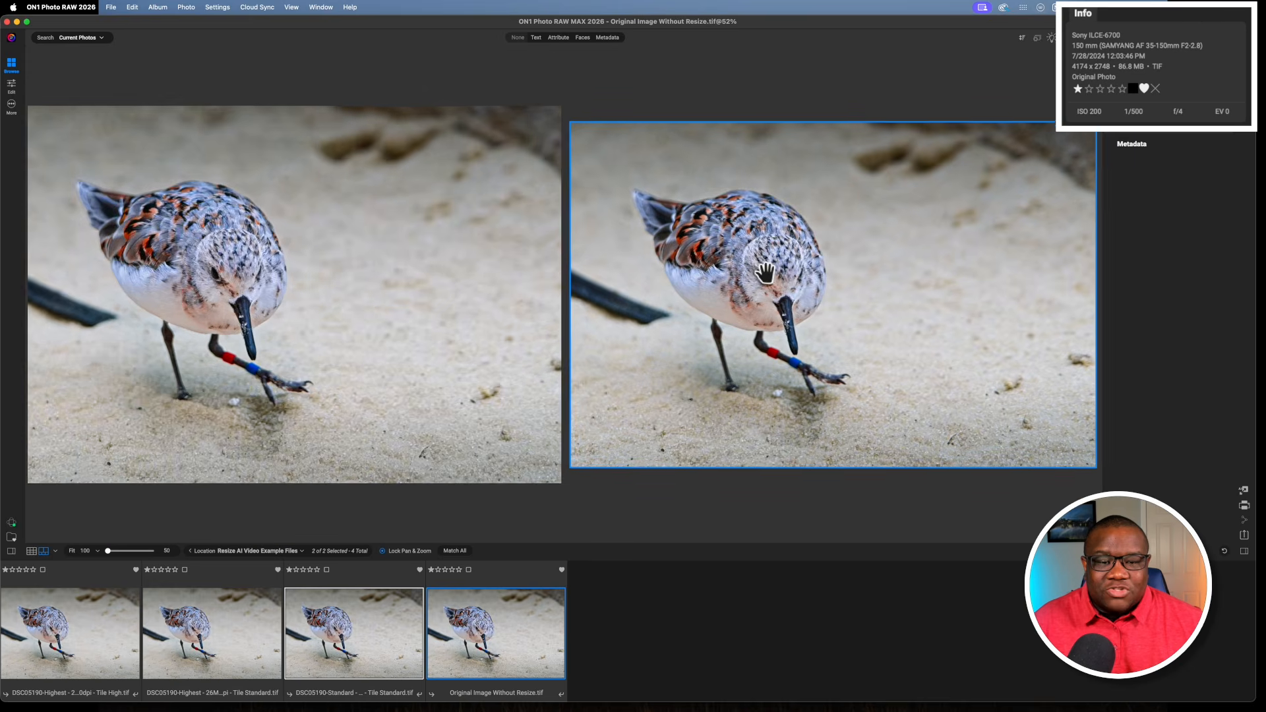
pyautogui.click(765, 273)
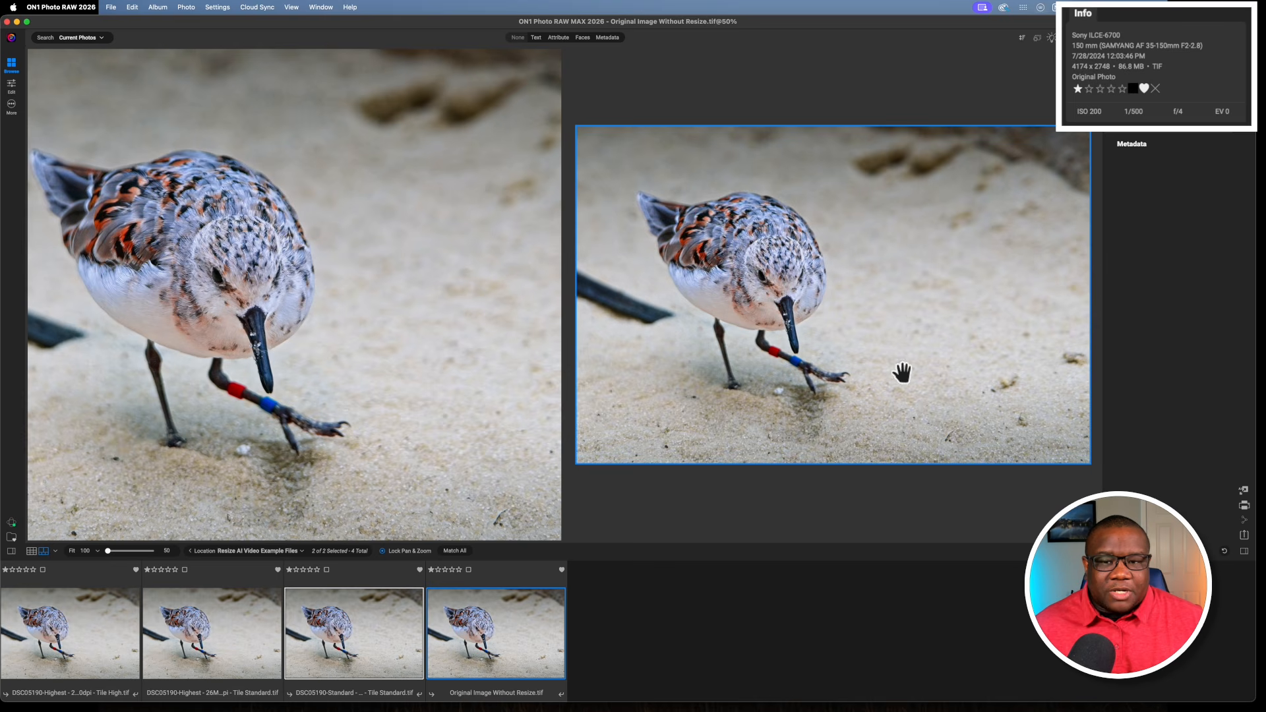
# Step: Make the Standard 26MP version active, examine the bird against the original, and fit both photos in view again
pyautogui.click(359, 619)
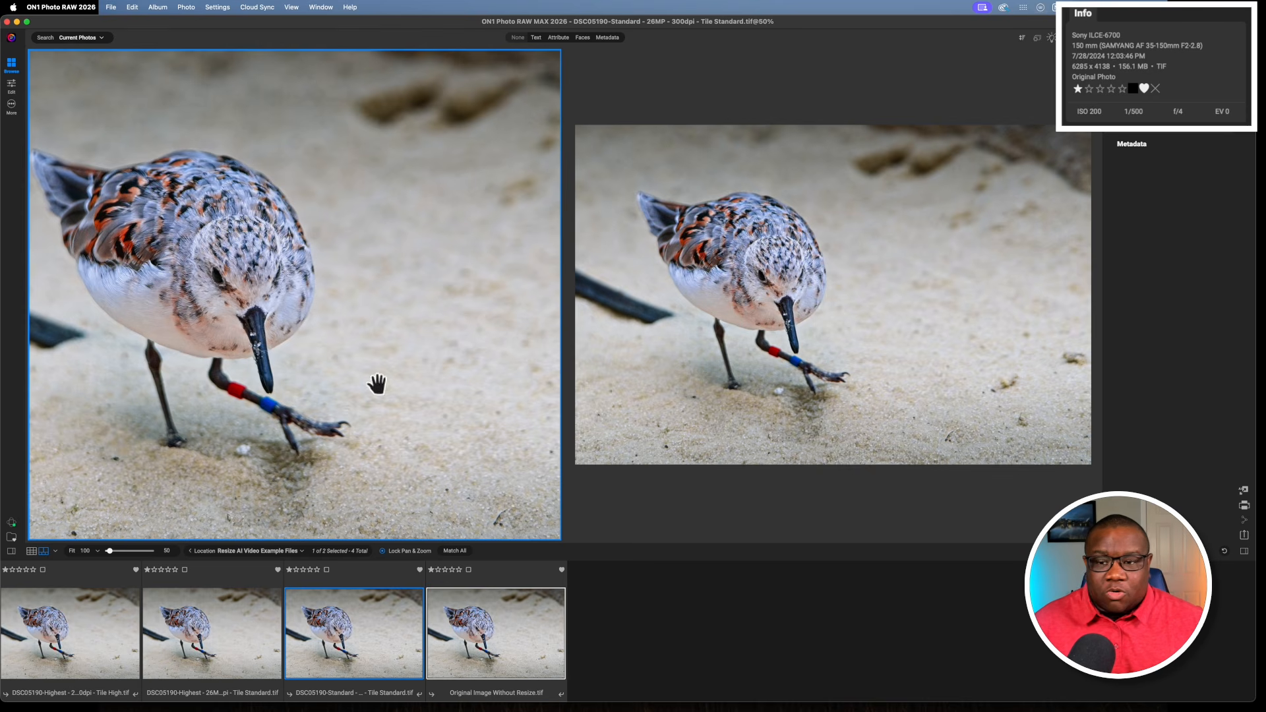
pyautogui.moveTo(260, 301); pyautogui.dragTo(299, 301)
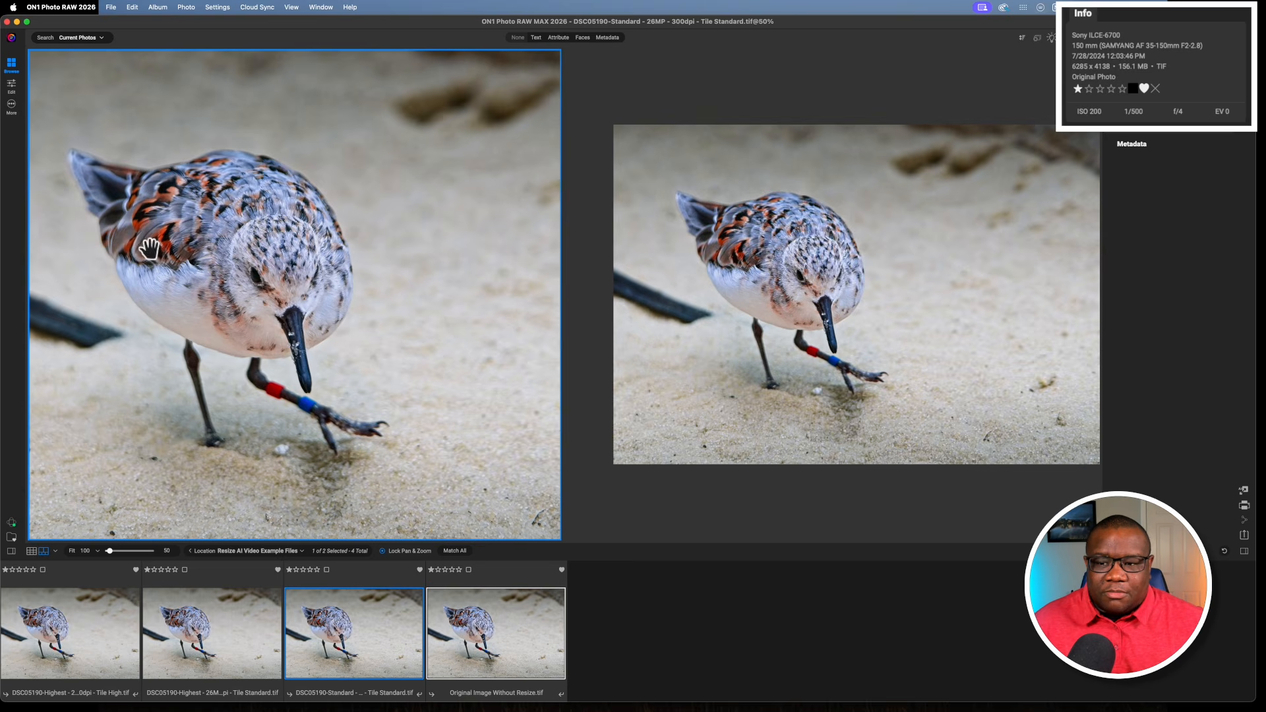
pyautogui.click(254, 262)
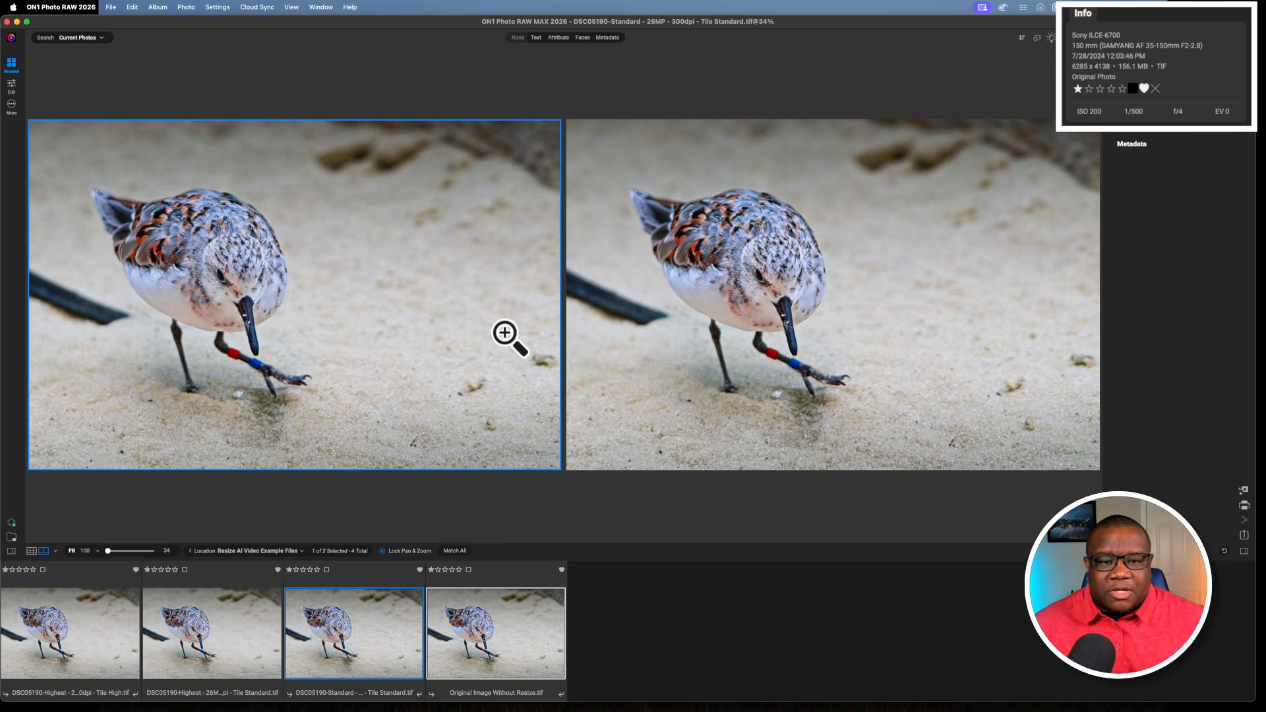
# Step: Switch between the original and the Standard 26MP version, and examine the bird's head closely in the Standard version
pyautogui.click(768, 273)
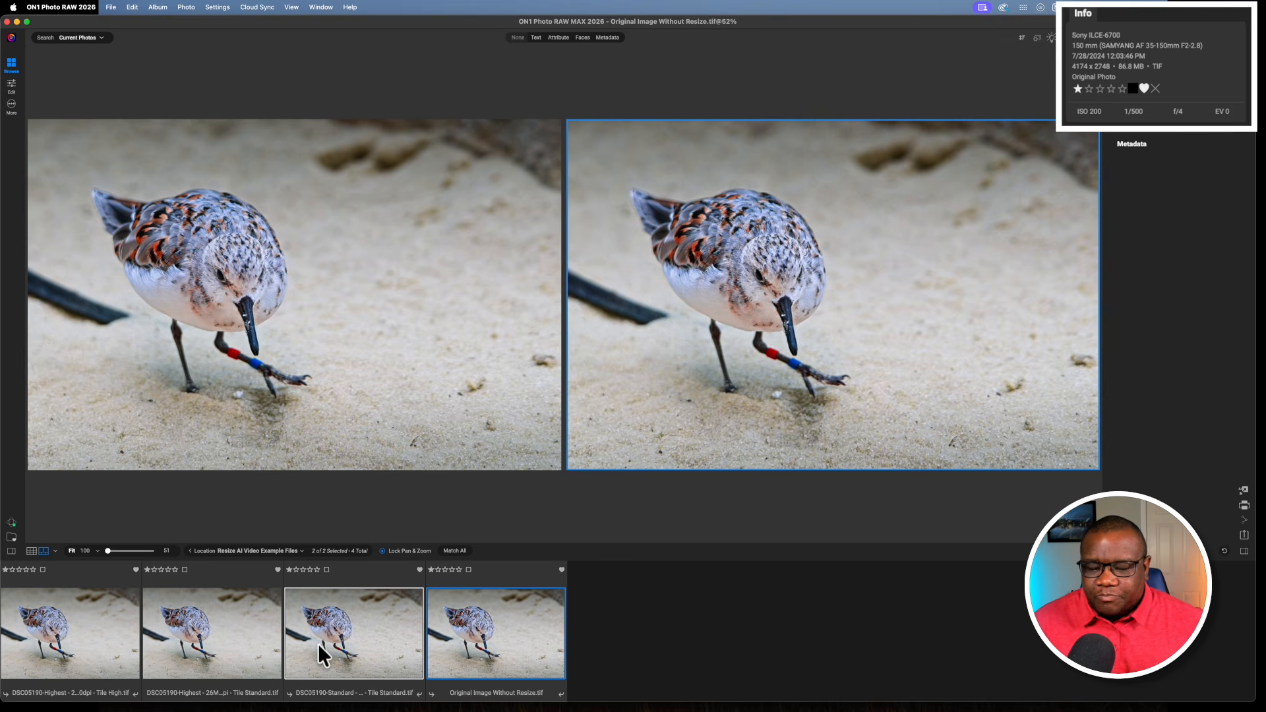
pyautogui.click(213, 255)
pyautogui.click(243, 279)
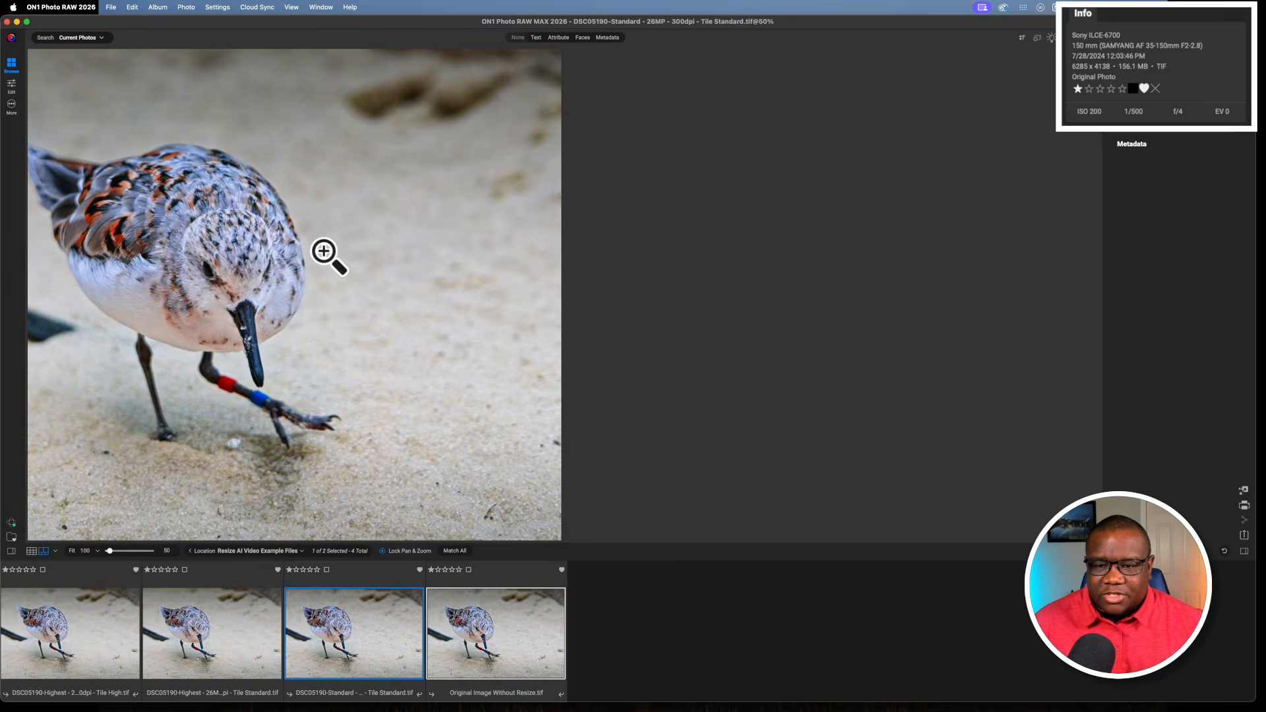
# Step: Examine the bird and the surrounding sand in the Standard 26MP version against the original, and fit both photos in view again
pyautogui.moveTo(326, 244); pyautogui.dragTo(384, 350)
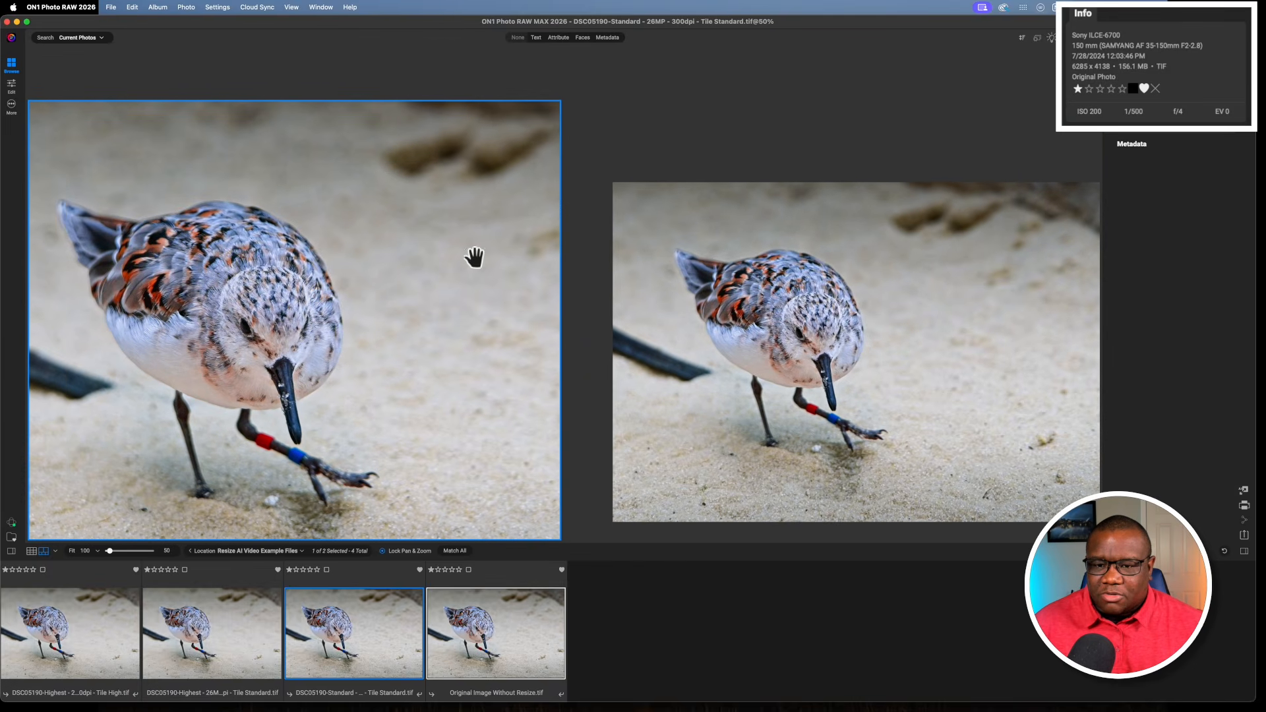
pyautogui.moveTo(474, 257); pyautogui.dragTo(189, 268)
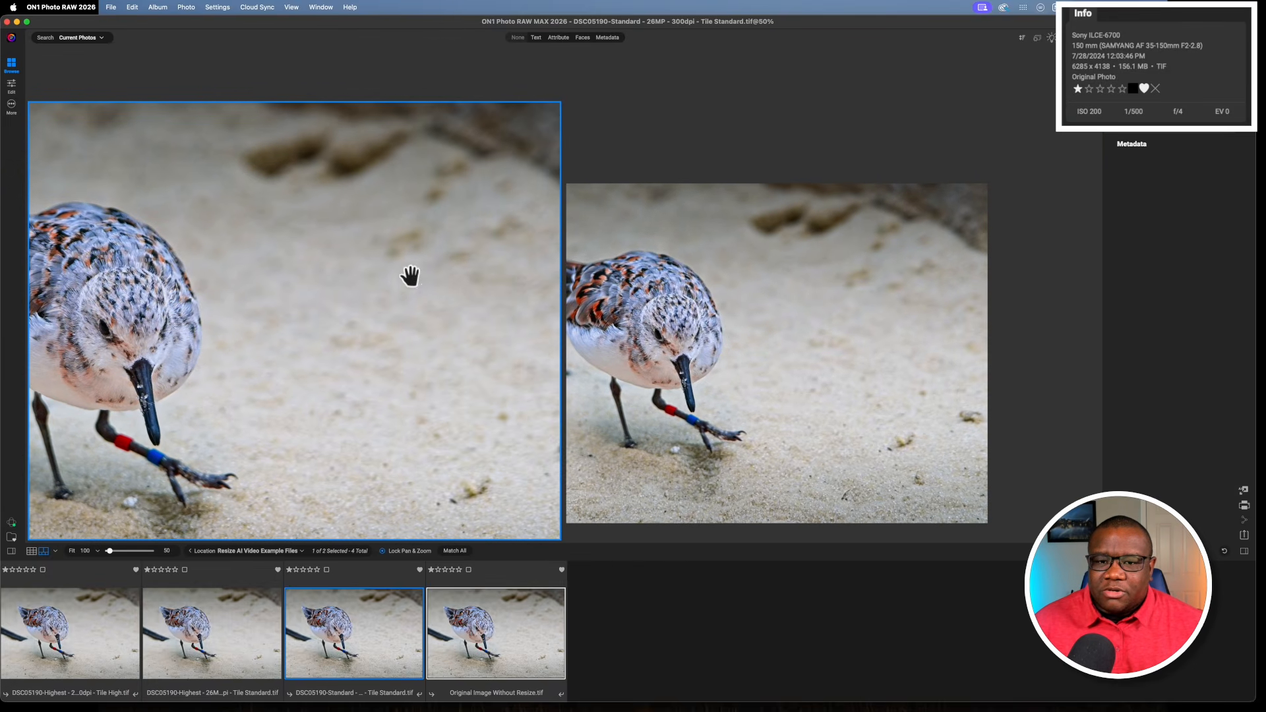
pyautogui.moveTo(352, 270); pyautogui.dragTo(212, 266)
pyautogui.moveTo(315, 323); pyautogui.dragTo(367, 190)
pyautogui.moveTo(317, 362); pyautogui.dragTo(476, 227)
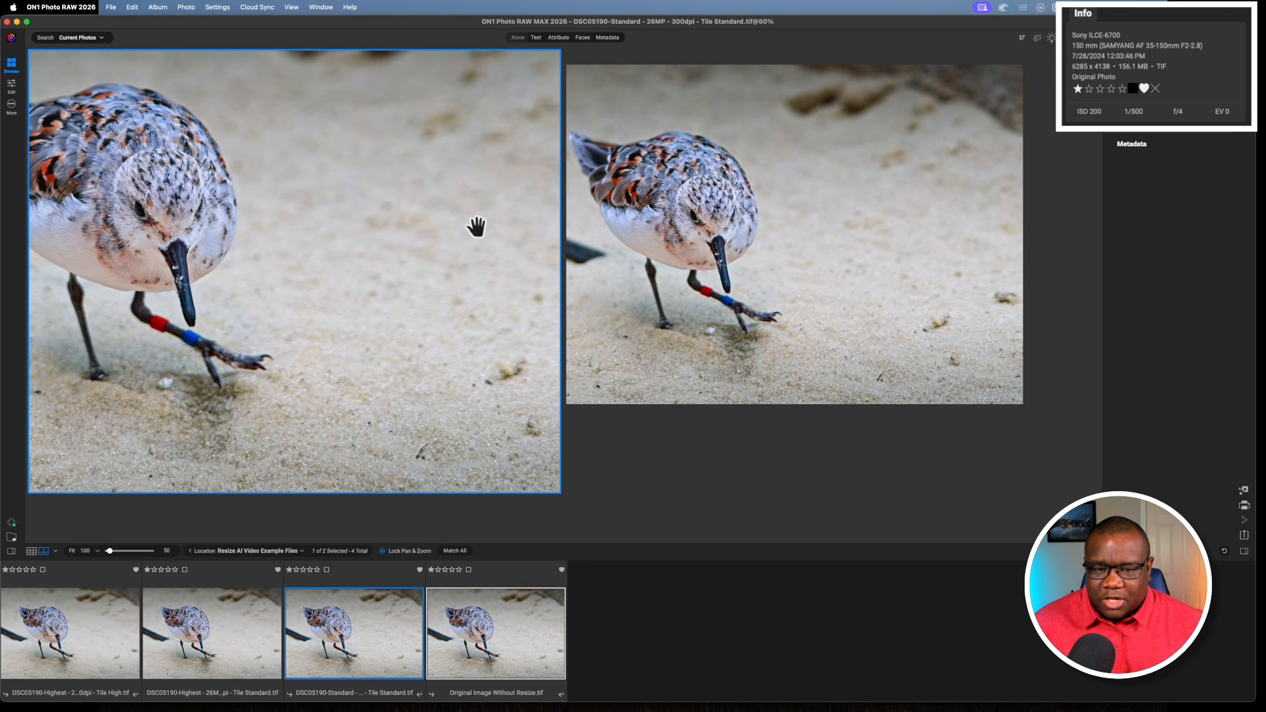
pyautogui.moveTo(353, 257); pyautogui.dragTo(452, 271)
pyautogui.moveTo(238, 330); pyautogui.dragTo(319, 292)
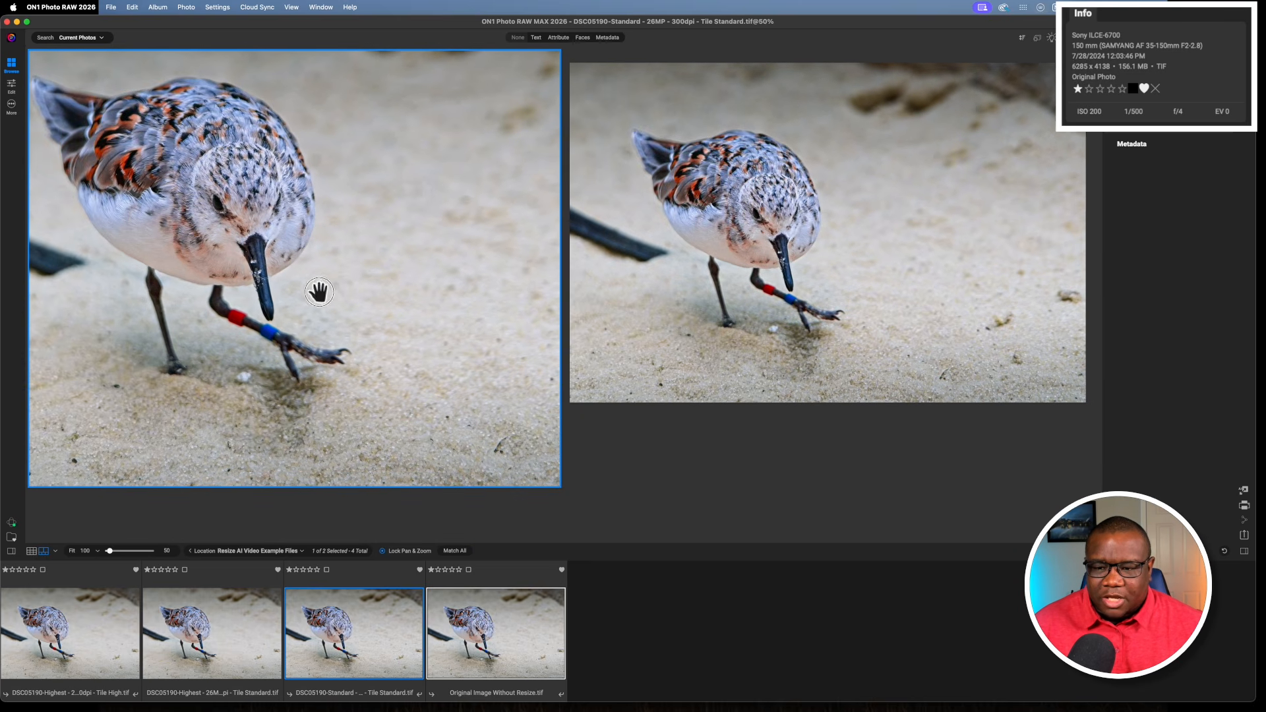
pyautogui.click(252, 224)
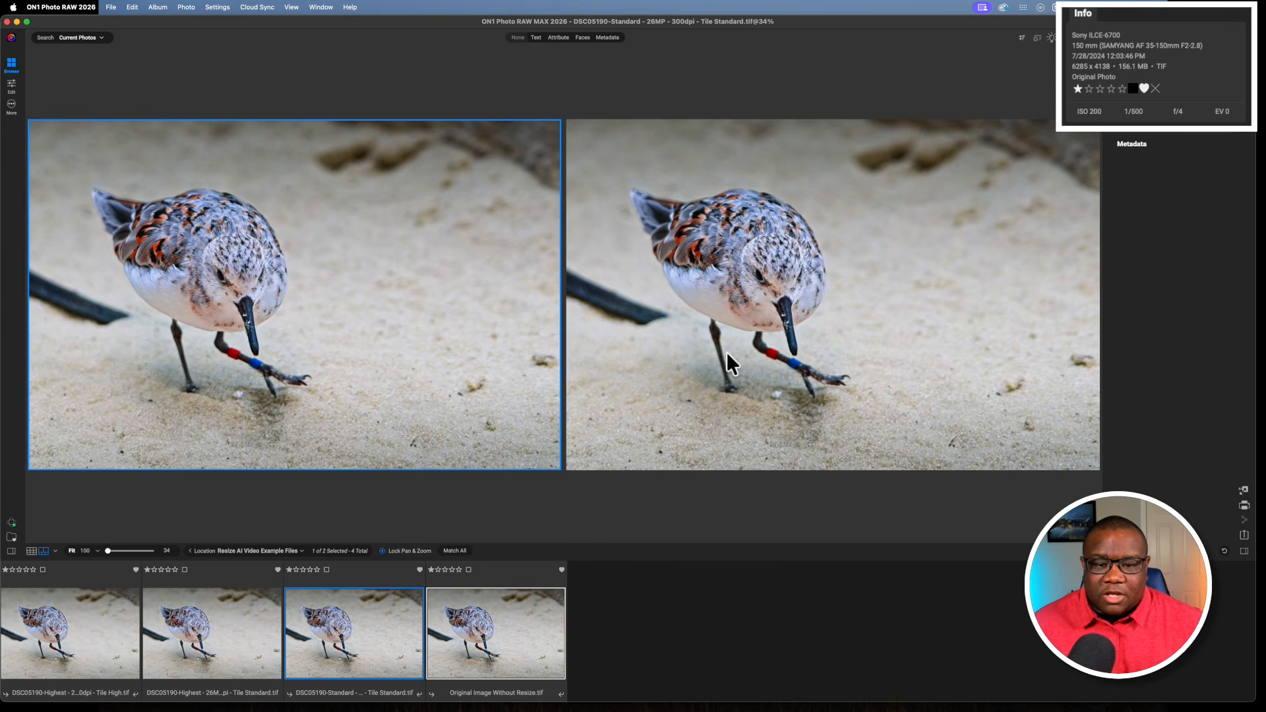
# Step: Replace the Standard version with DSC05190-Highest - 26MP - 300dpi - Tile Standard.tif in the comparison with the original, and zoom in on the bird
pyautogui.click(726, 352)
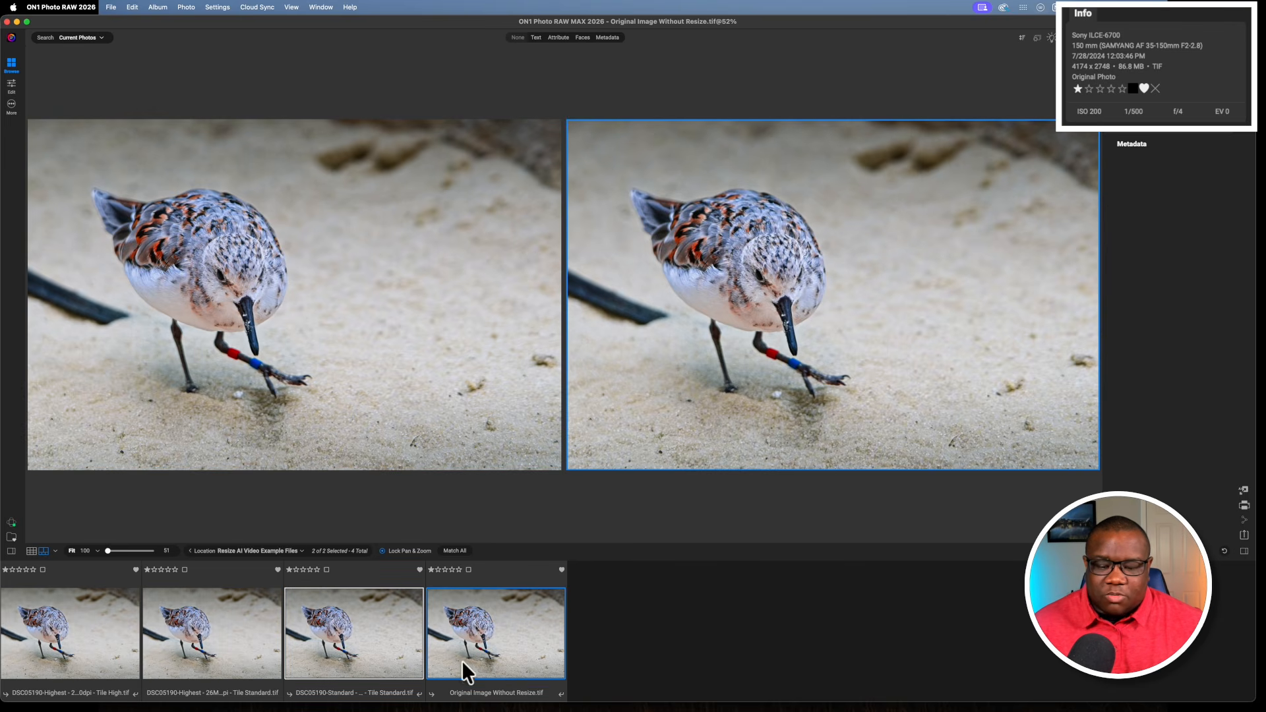
pyautogui.keyDown('super'); pyautogui.click(358, 645); pyautogui.keyUp('super')
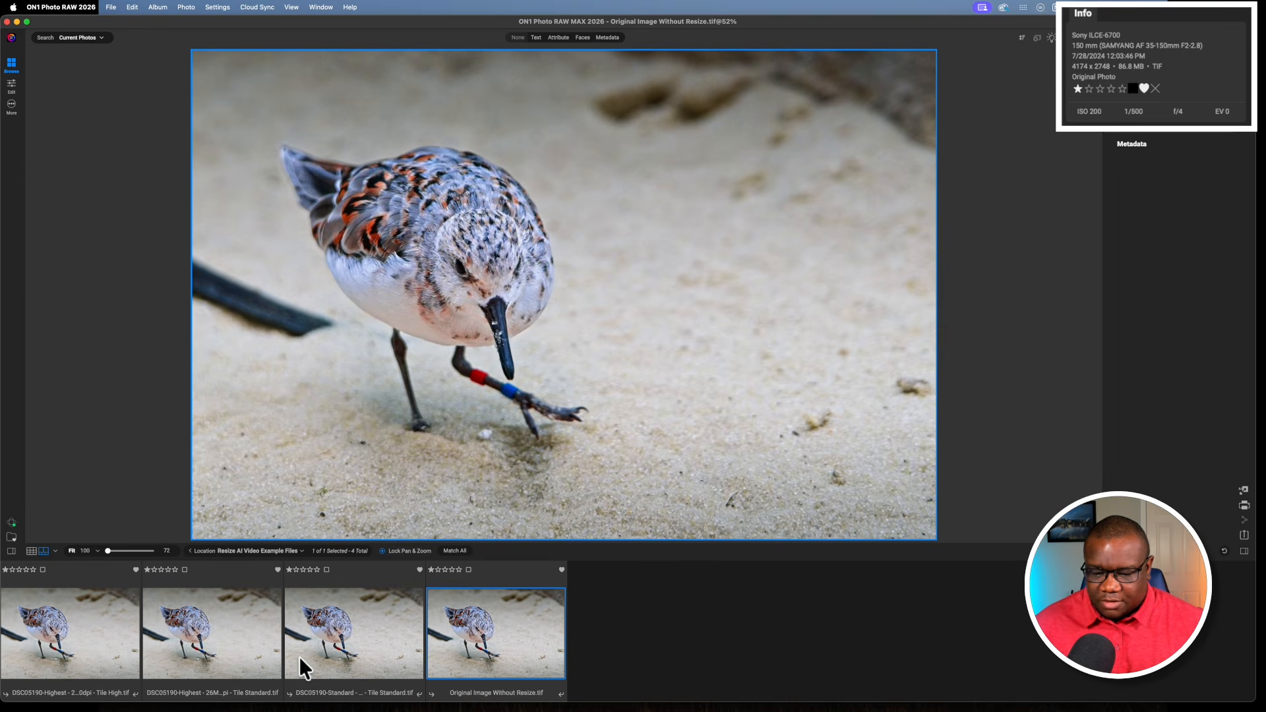
pyautogui.keyDown('super'); pyautogui.click(212, 637); pyautogui.keyUp('super')
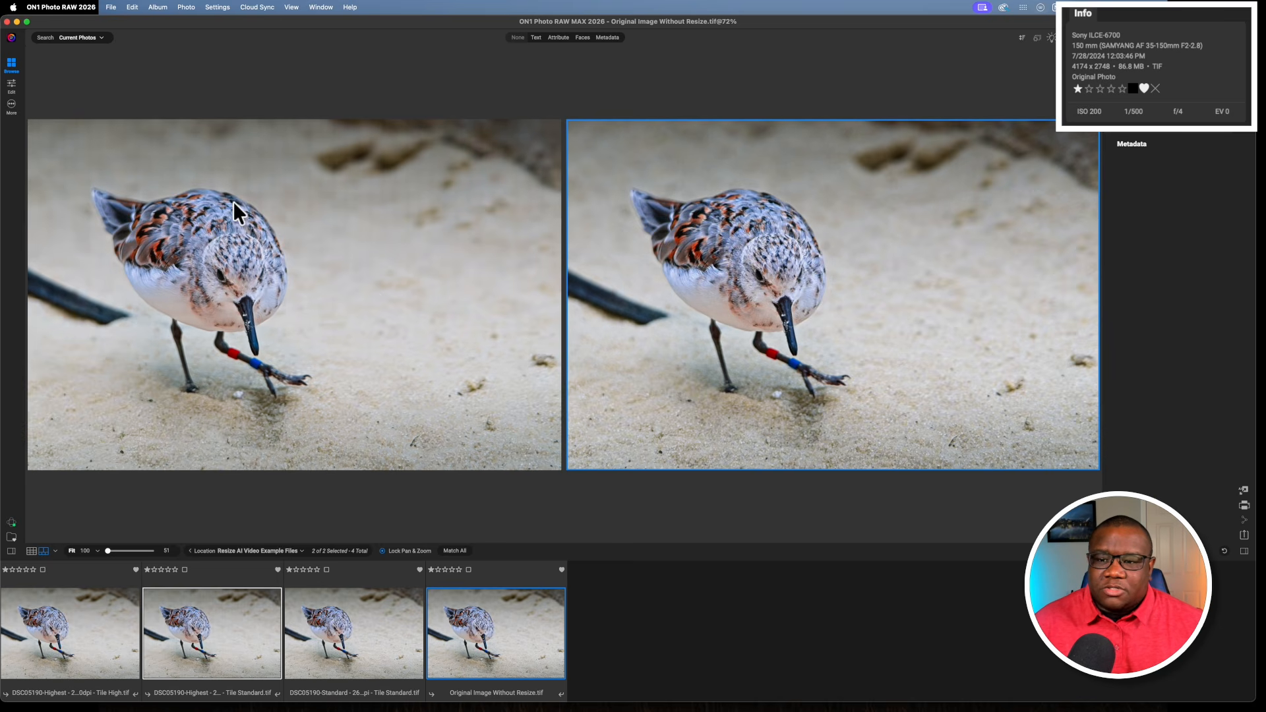
pyautogui.click(256, 192)
pyautogui.click(300, 186)
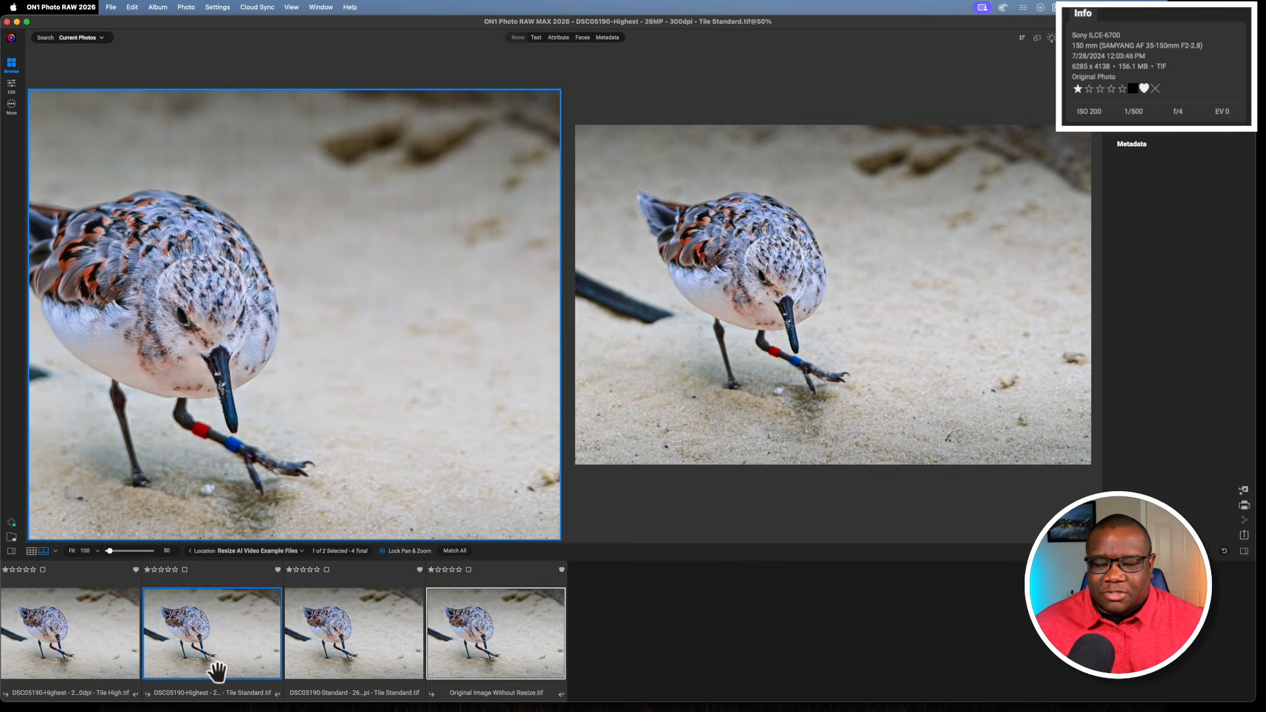
# Step: Compare the Standard 26MP version side by side with the Highest Tile Standard version, without the original, zooming both to 50%
pyautogui.keyDown('super'); pyautogui.click(220, 642); pyautogui.keyUp('super')
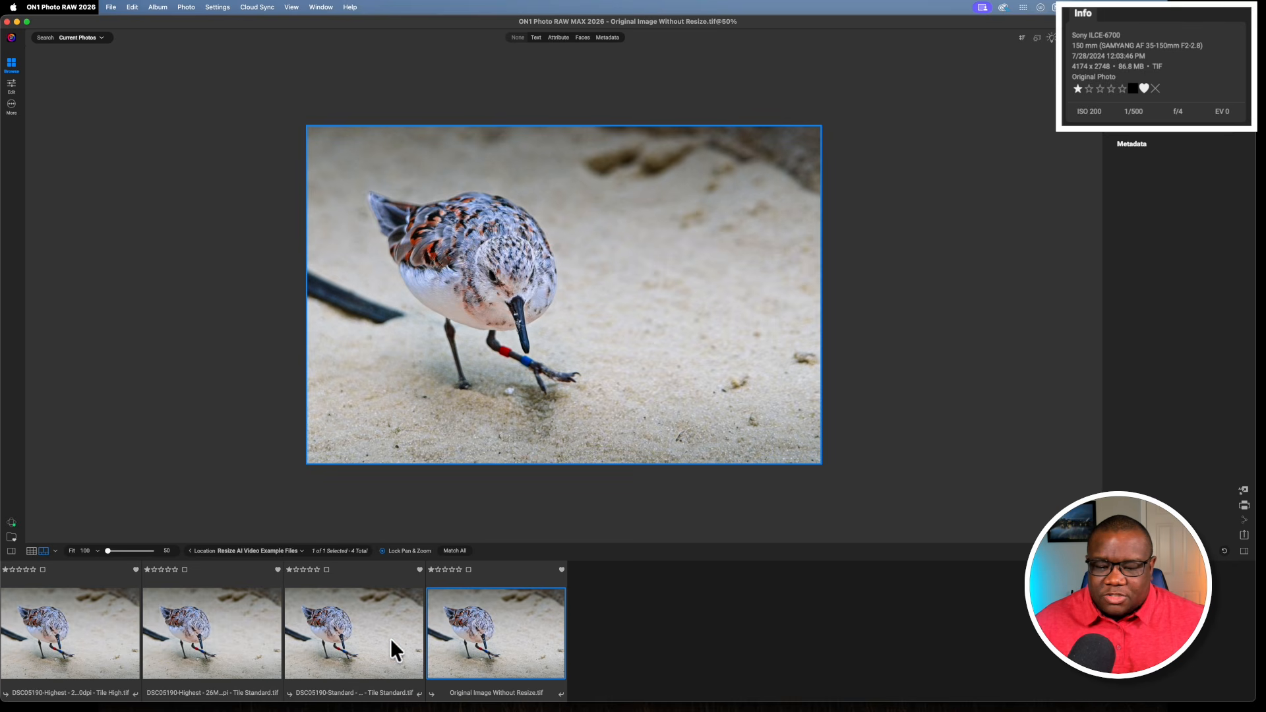
pyautogui.click(346, 645)
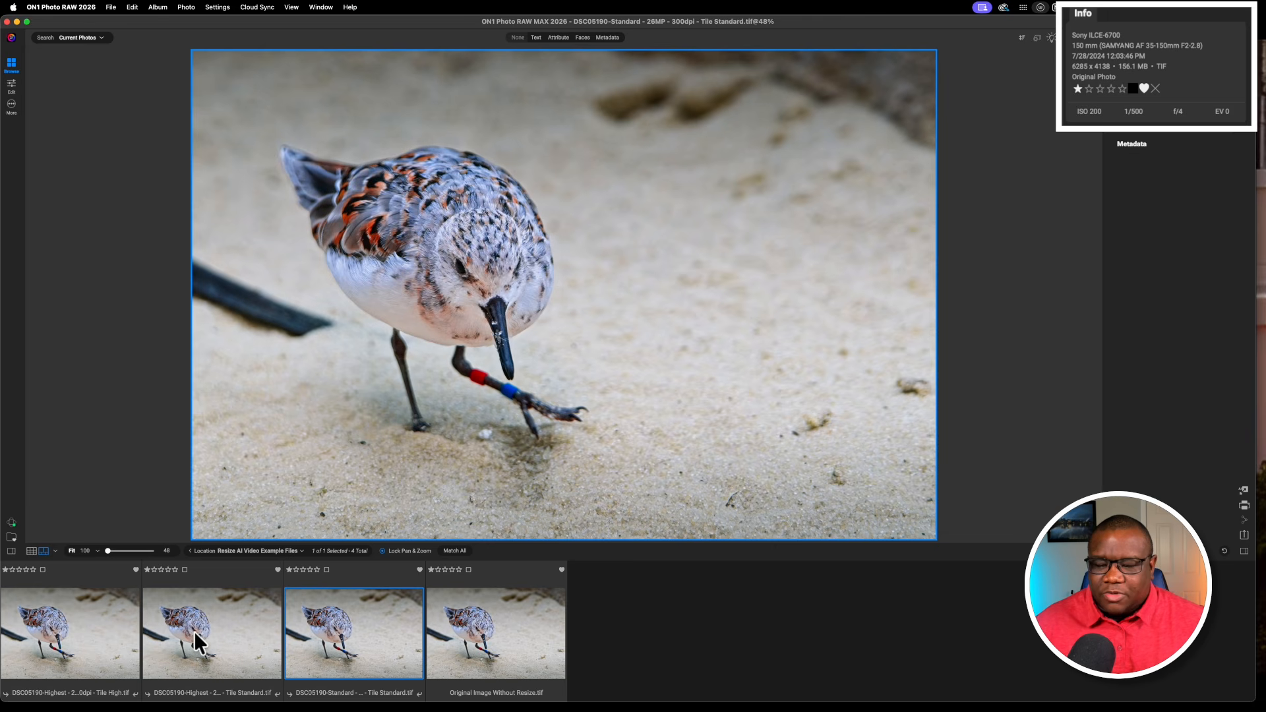
pyautogui.keyDown('super'); pyautogui.click(196, 635); pyautogui.keyUp('super')
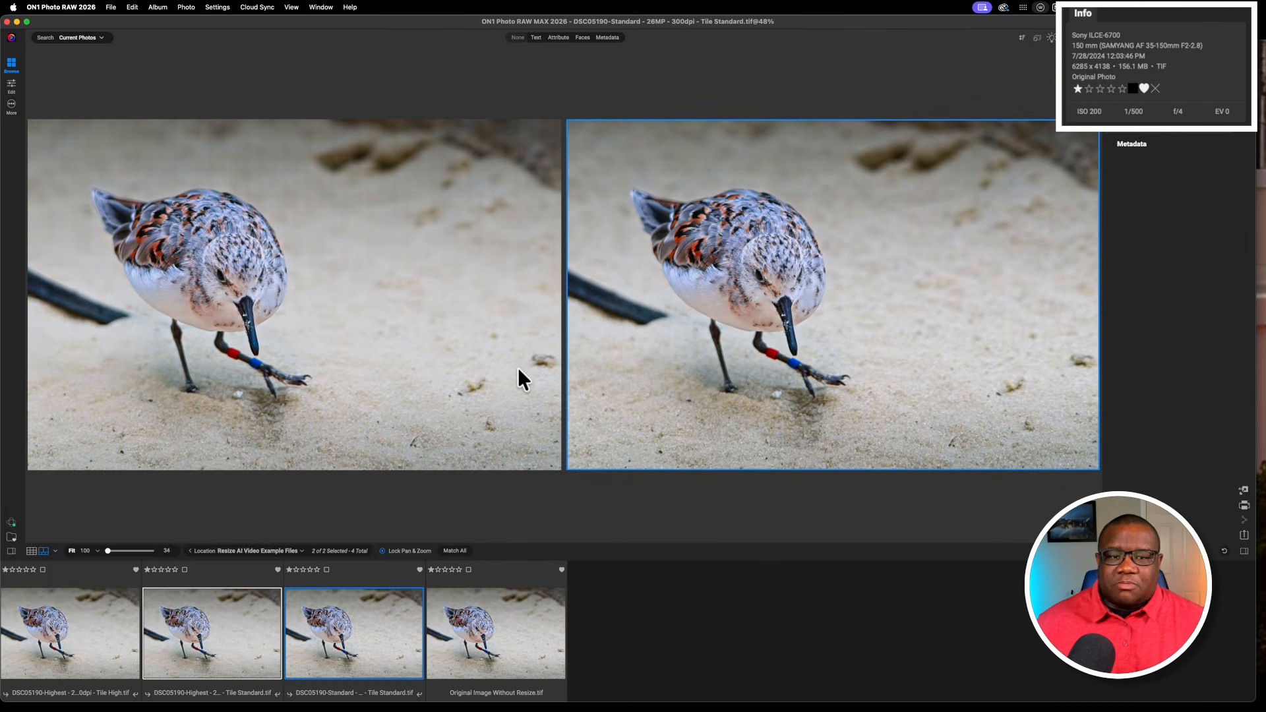
pyautogui.click(226, 170)
pyautogui.click(237, 170)
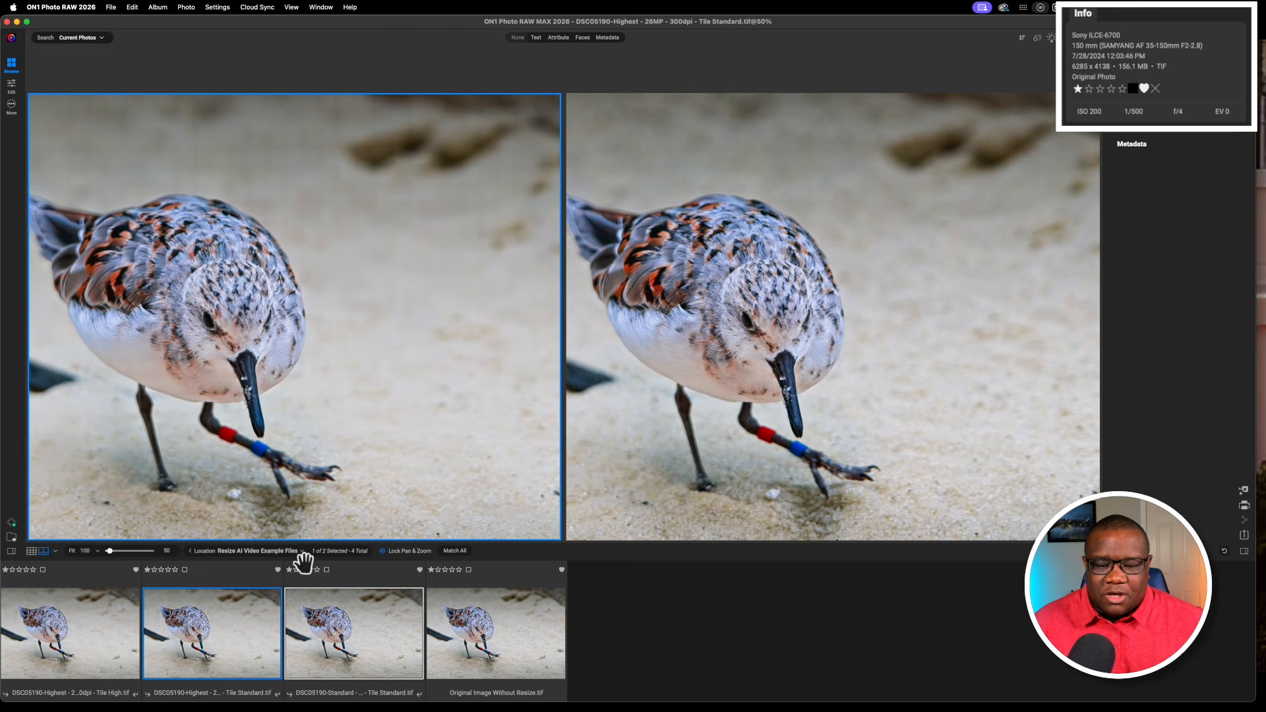
# Step: Replace the Highest Tile Standard version with DSC05190-Highest - 26MP - 300dpi - Tile High.tif in the comparison, and examine the bird at 50%
pyautogui.keyDown('super'); pyautogui.click(208, 649); pyautogui.keyUp('super')
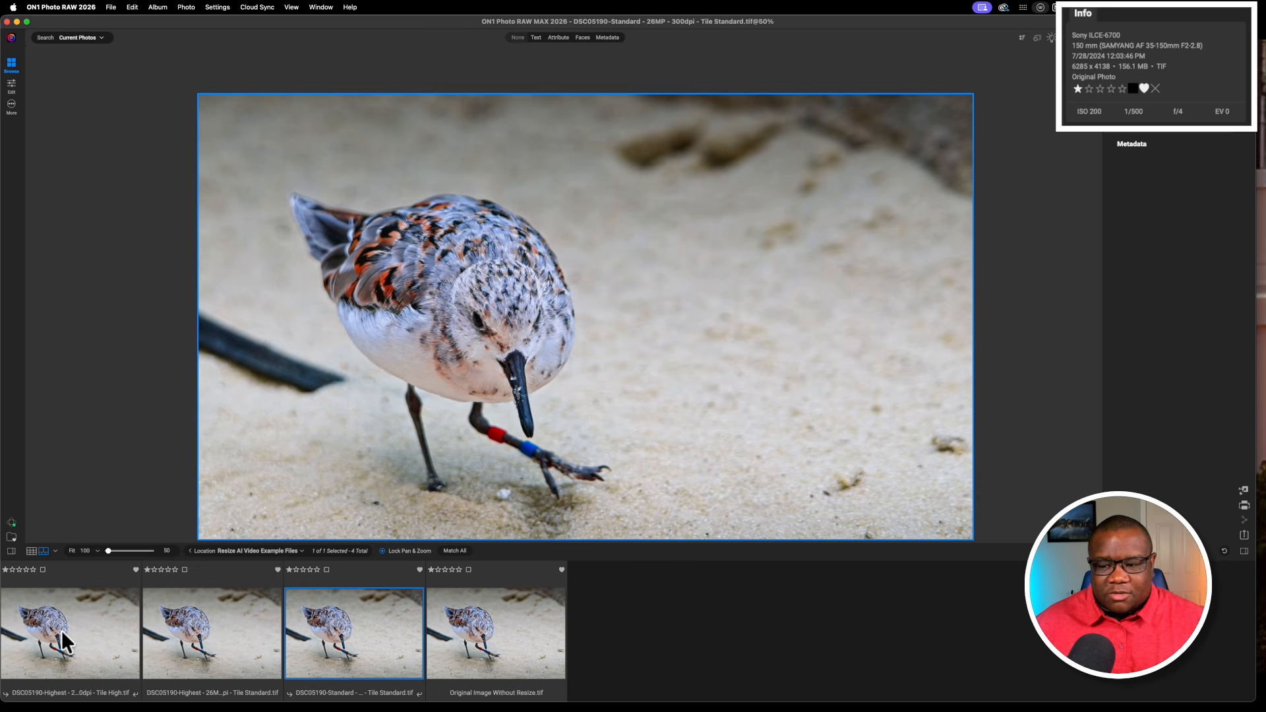
pyautogui.keyDown('super'); pyautogui.click(61, 626); pyautogui.keyUp('super')
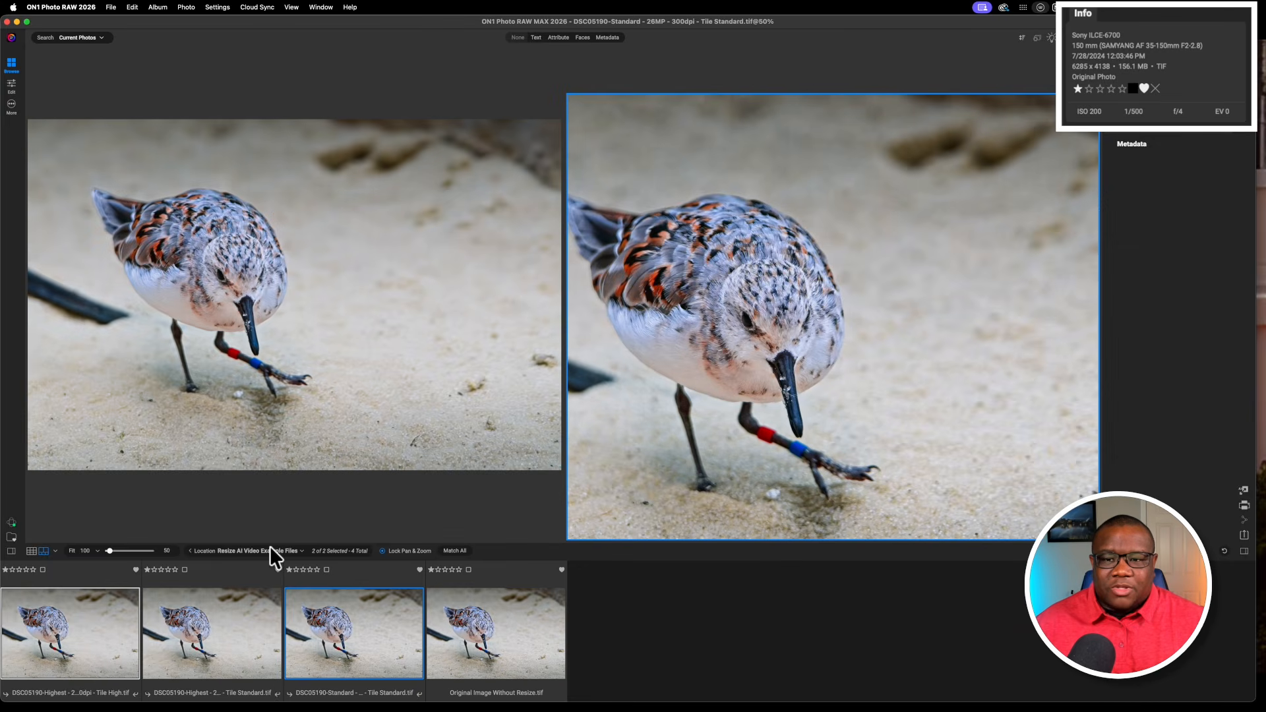
pyautogui.click(330, 254)
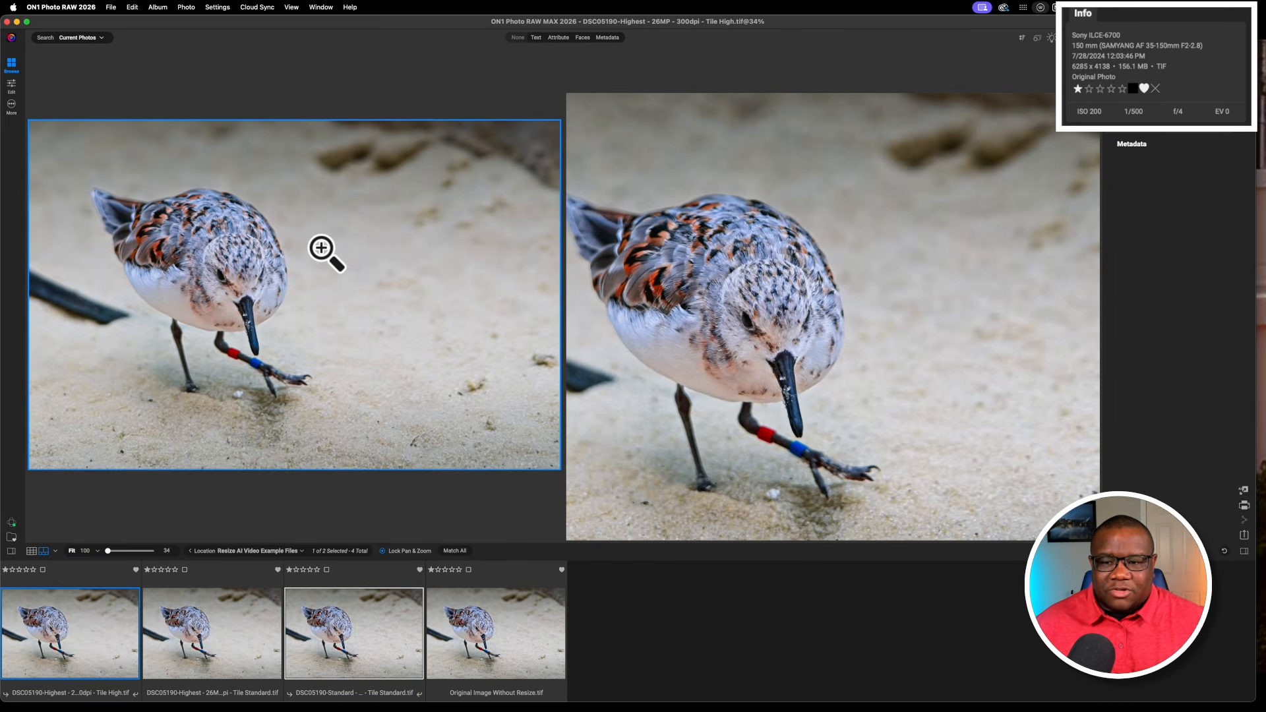
pyautogui.click(362, 203)
pyautogui.moveTo(277, 287); pyautogui.dragTo(413, 333)
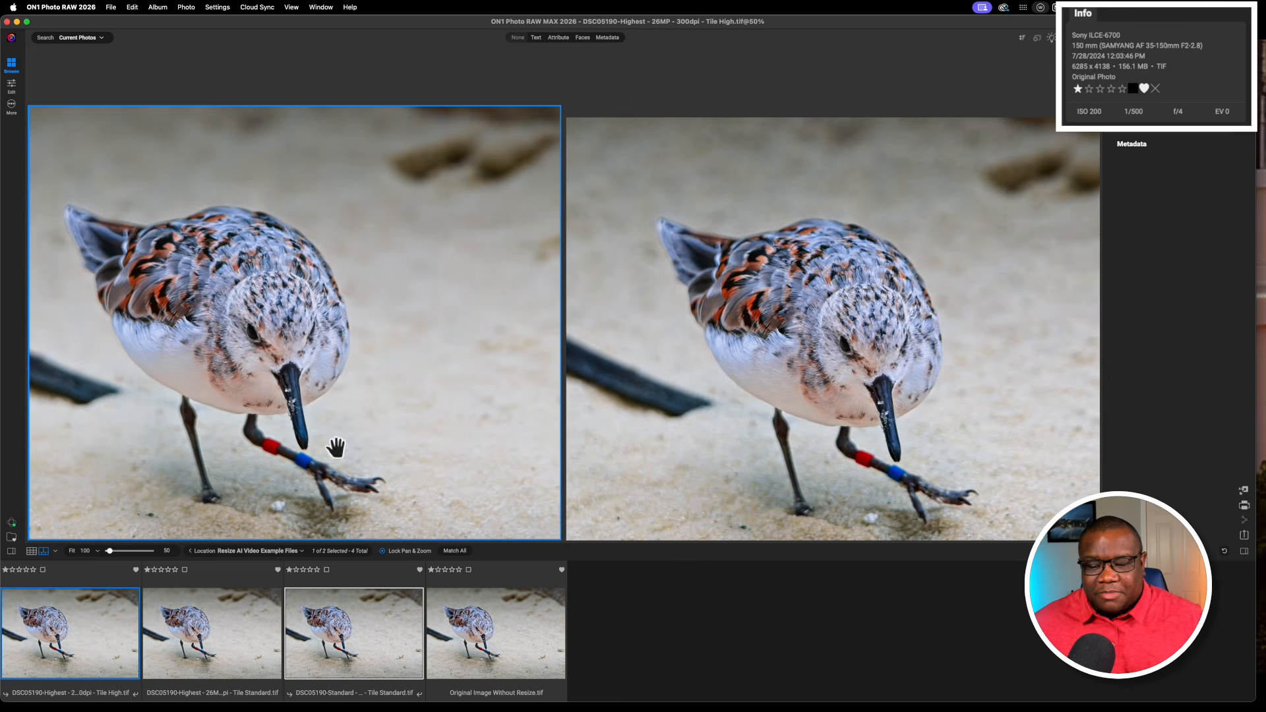
# Step: Show the Highest Tile Standard version on its own and zoom it to 50% to inspect the background
pyautogui.click(229, 587)
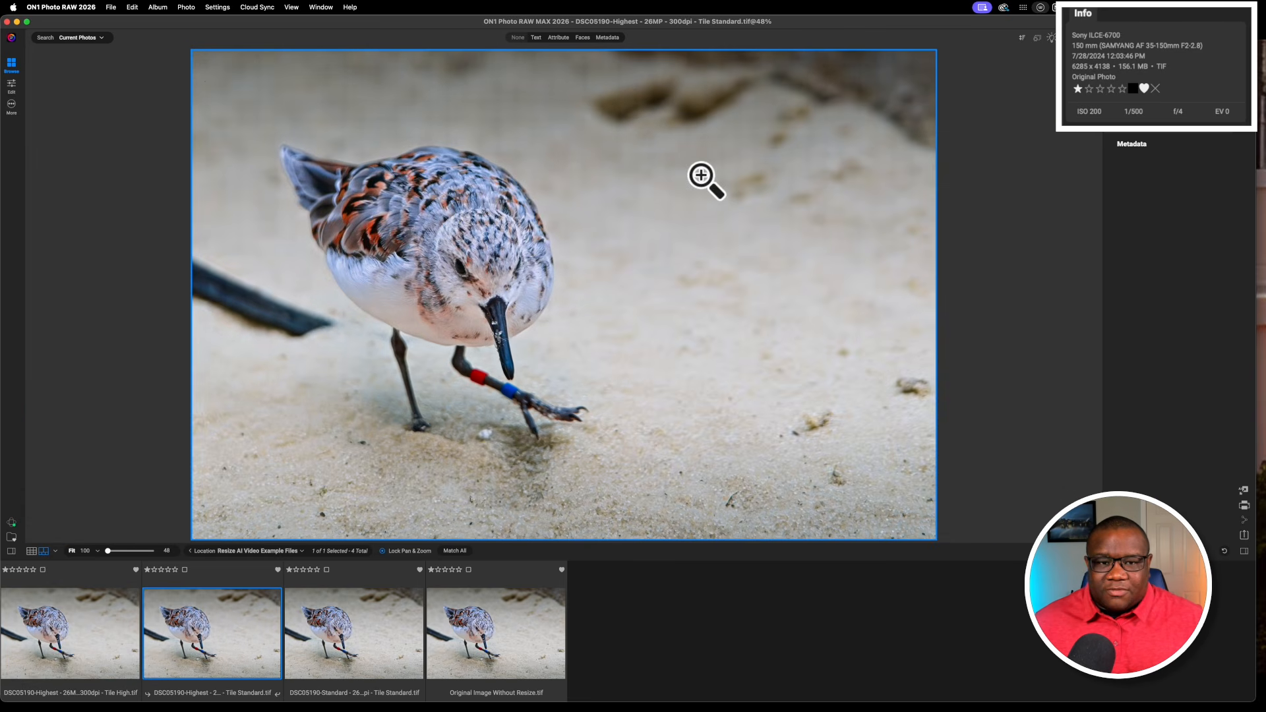
pyautogui.scroll(2, 610, 156)
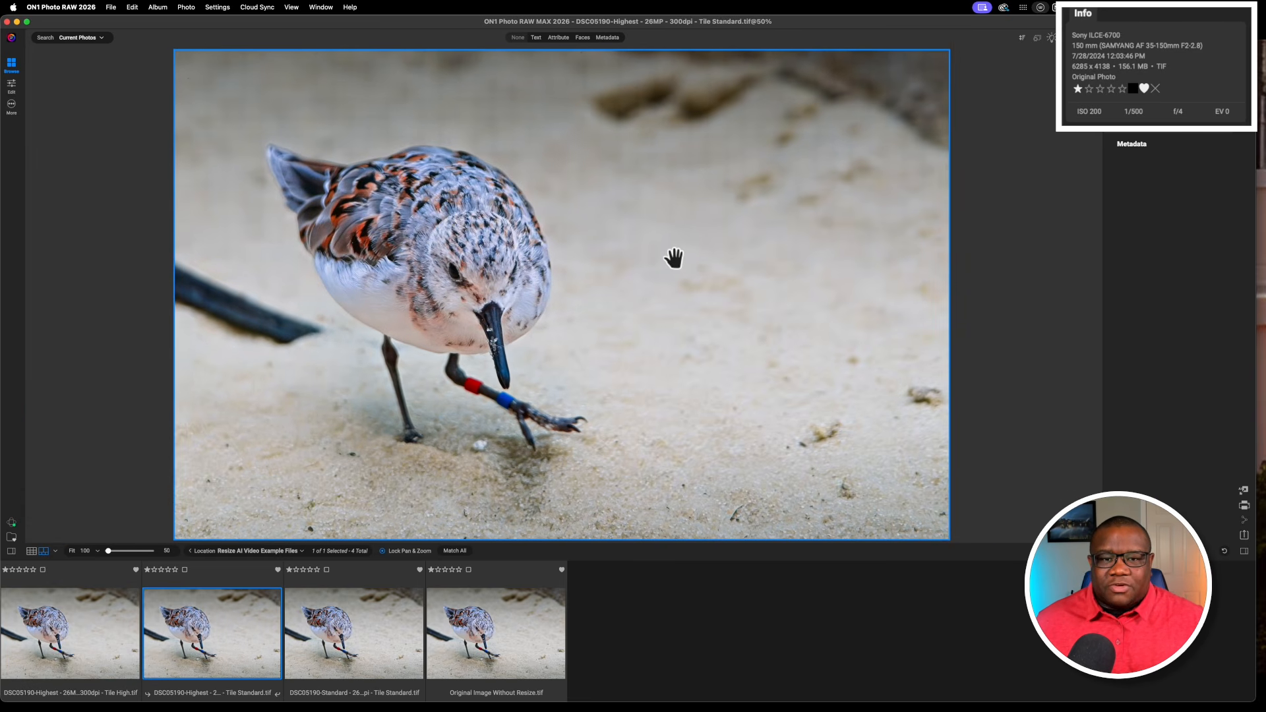